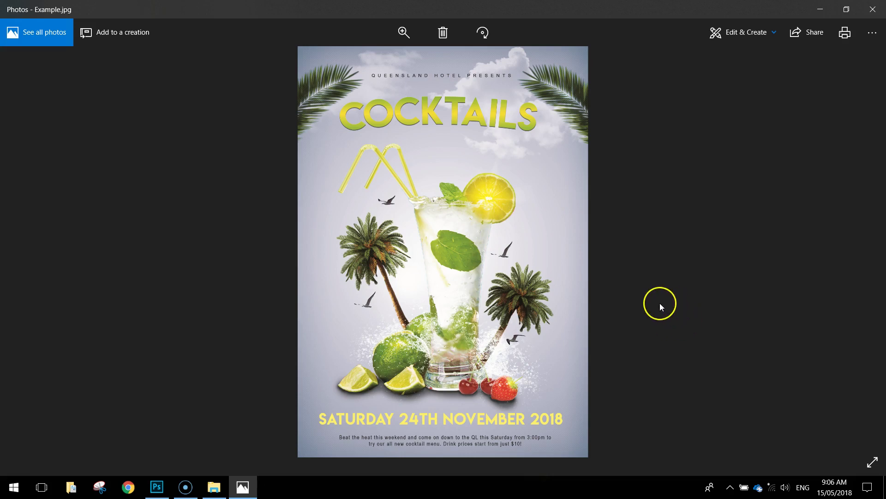
- Create a new document 210 × 297 mm at 300 ppi, CMYK Color, White background
left_click(157, 486)
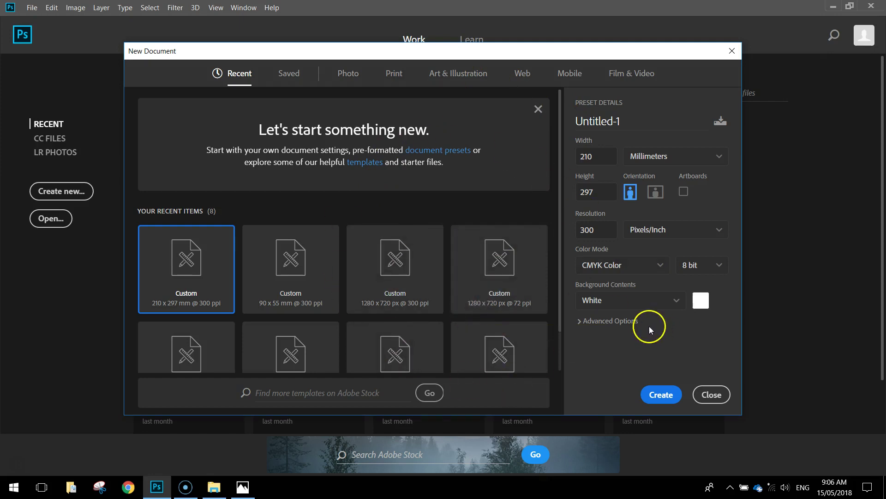
left_click(604, 155)
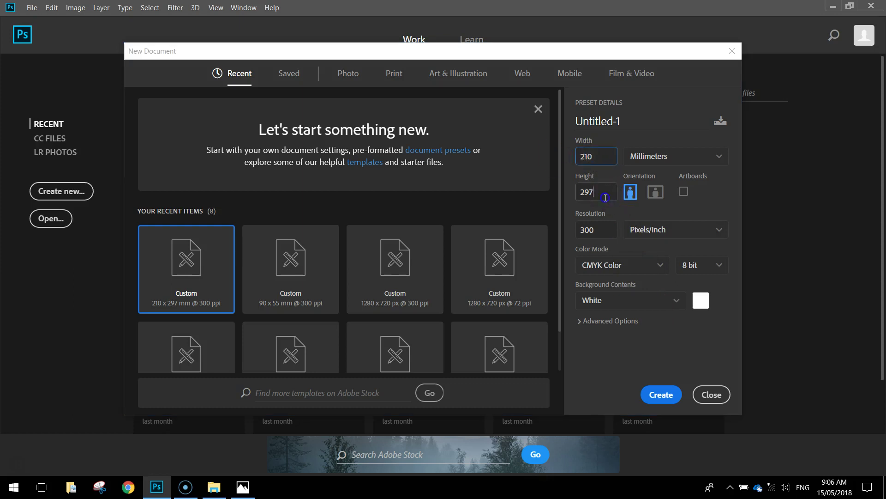
left_click(608, 188)
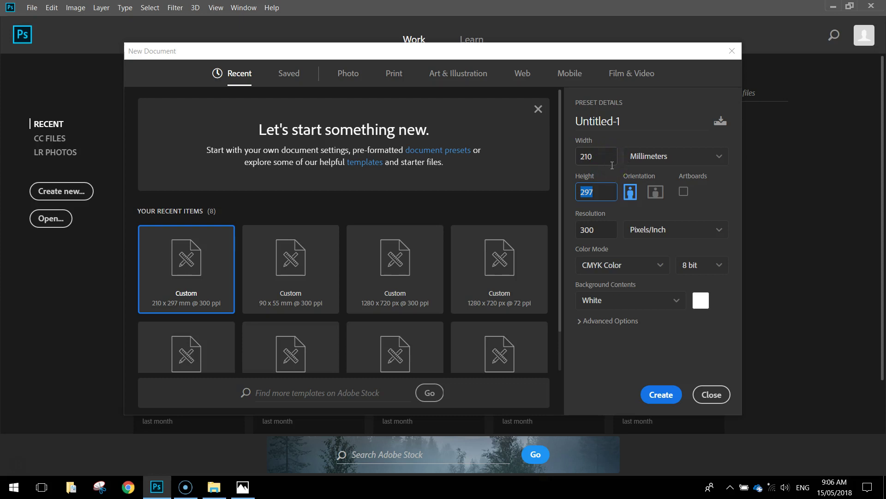
left_click(598, 155)
left_click_drag(599, 155, 571, 159)
double_click(596, 155)
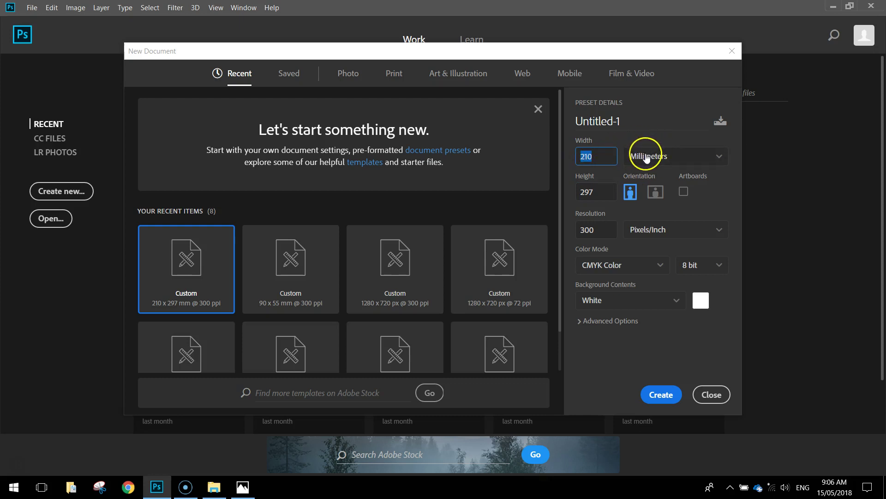
left_click_drag(595, 190, 590, 191)
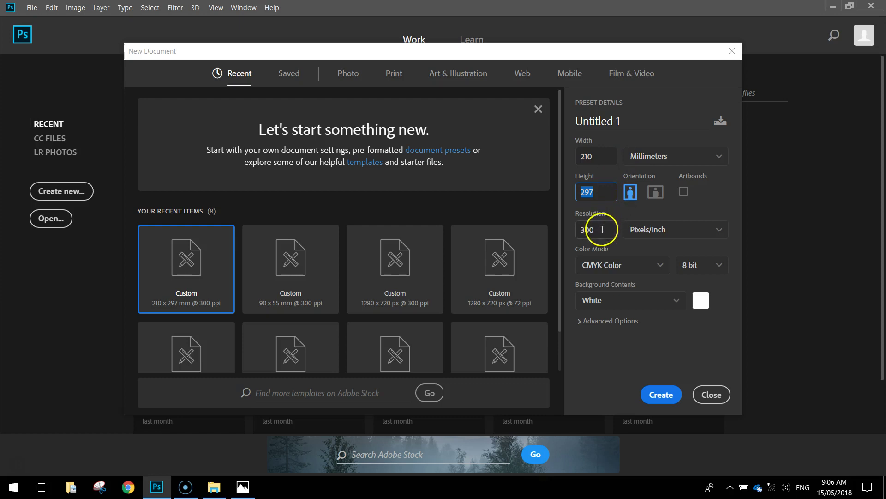
left_click(603, 229)
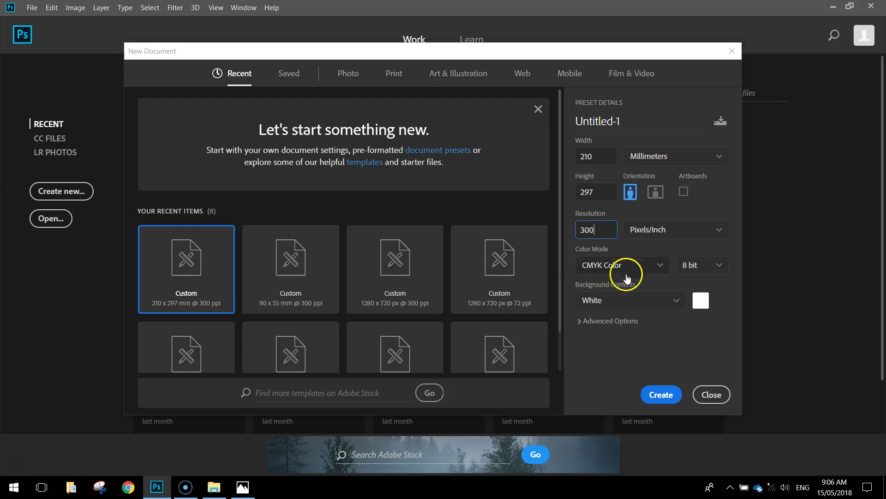
left_click(665, 397)
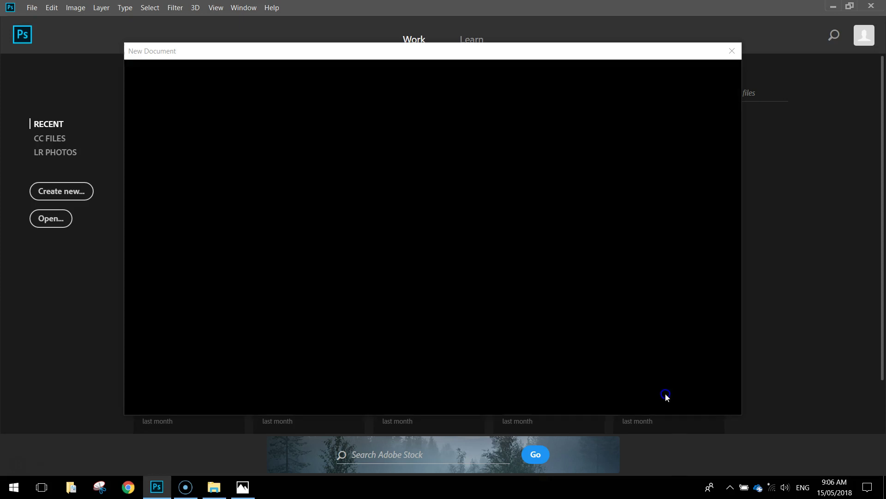
- Unlock the Background layer so it becomes the editable Layer 0
left_click(703, 362)
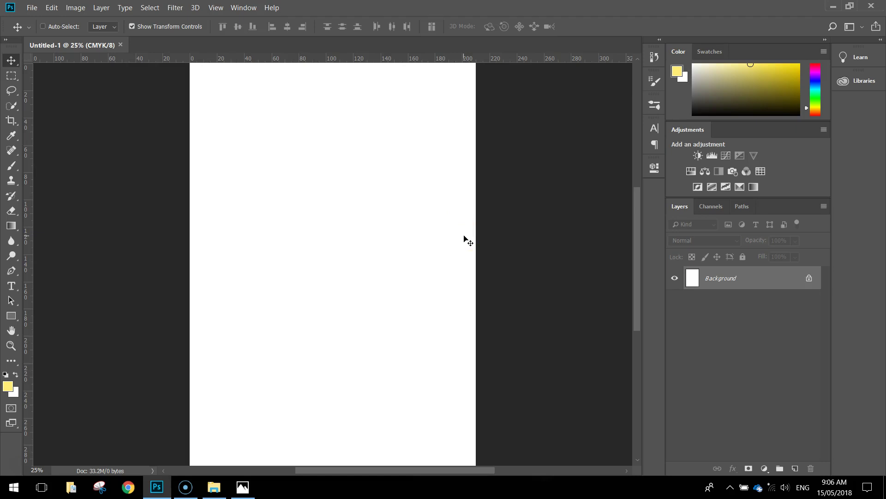
scroll(464, 238, "down", 1)
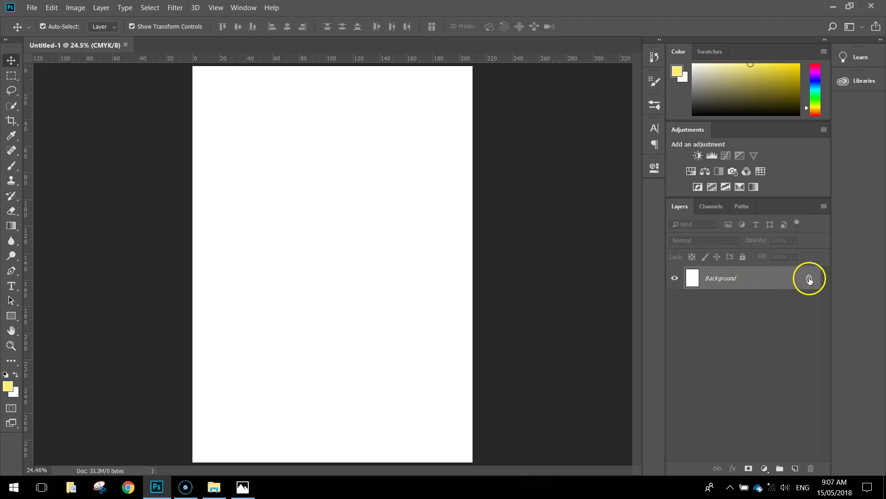
left_click(809, 278)
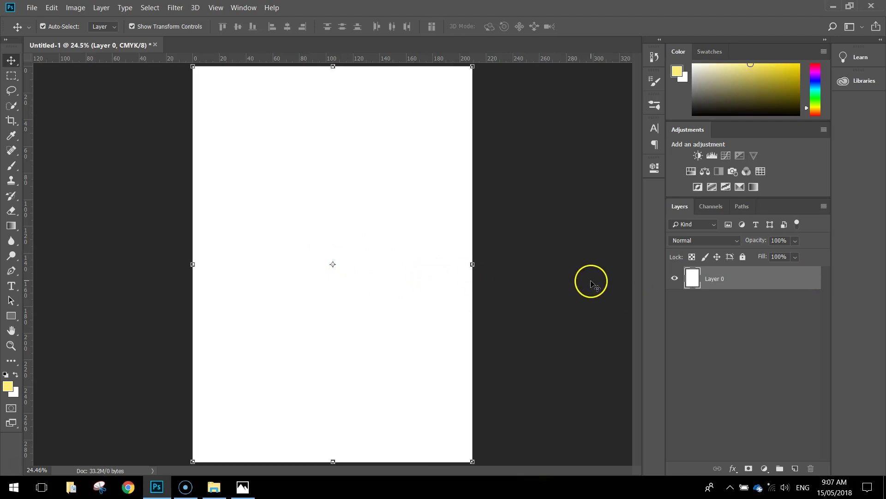
- Add a Reflected yellow-to-green Gradient Overlay to Layer 0 and open its Gradient Editor
double_click(789, 279)
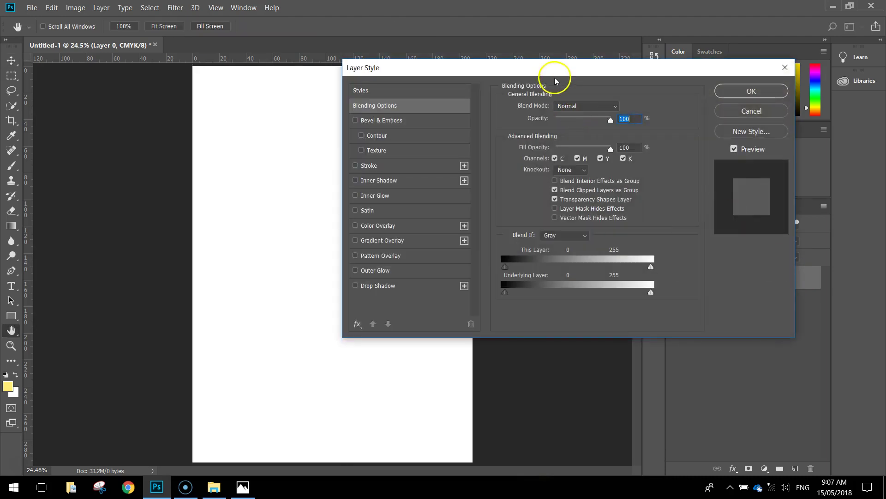
left_click_drag(556, 81, 434, 101)
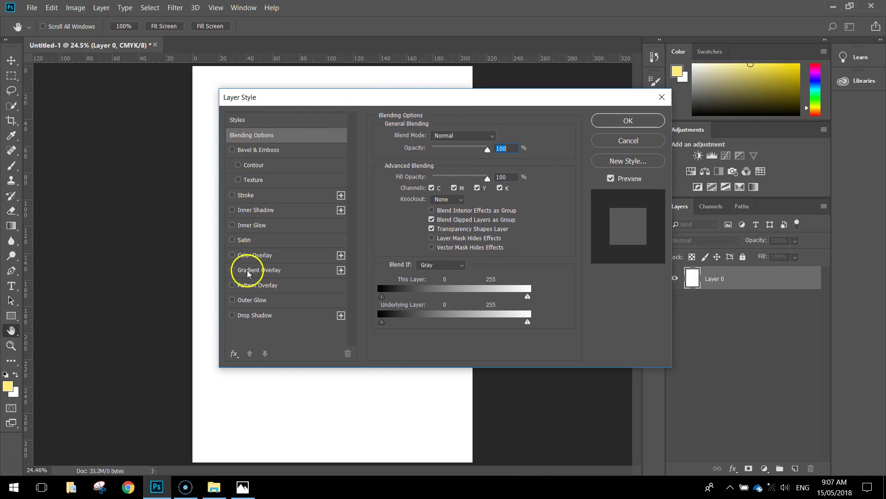
left_click(233, 269)
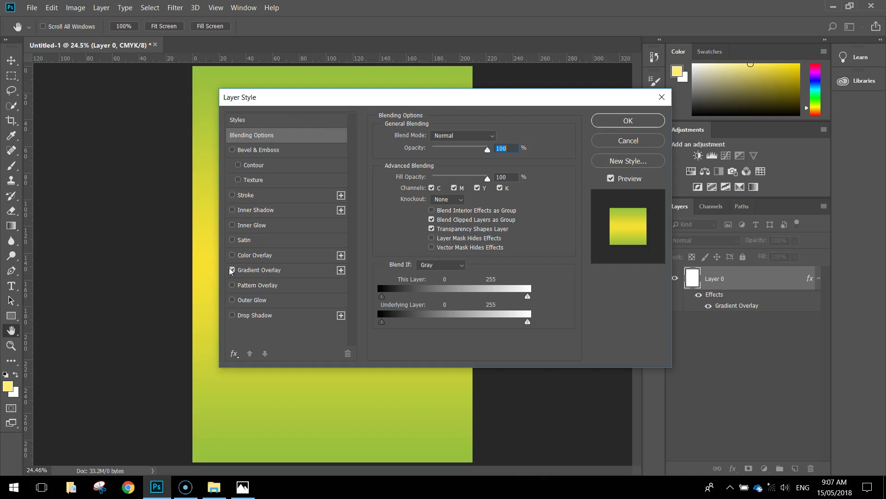
left_click_drag(230, 270, 259, 271)
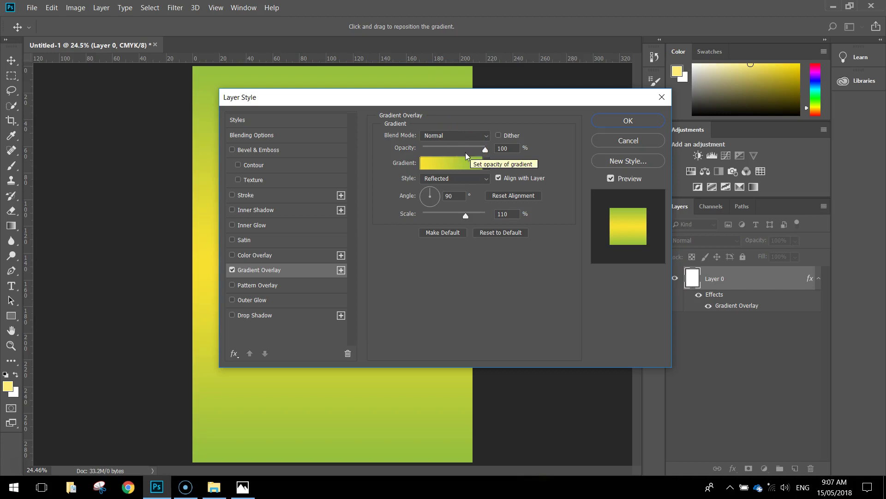
left_click(440, 164)
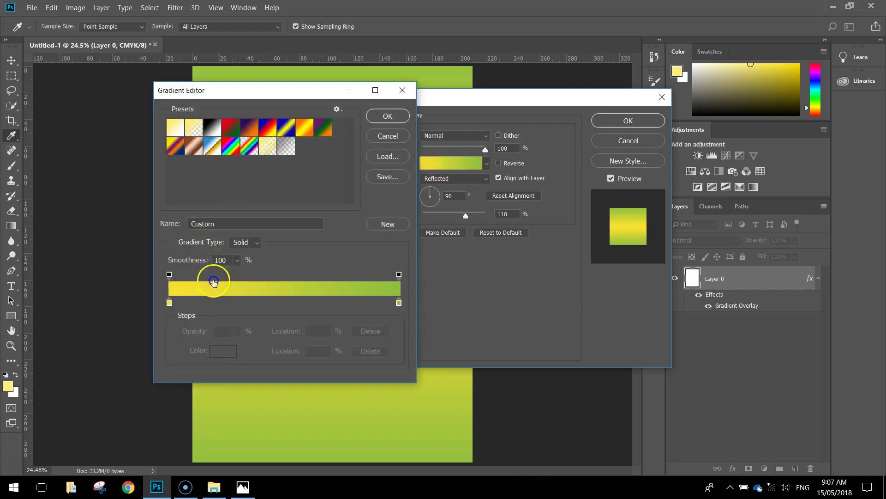
- Start from the black-to-white preset and recolour the black stop to dark teal (75677)
left_click(215, 135)
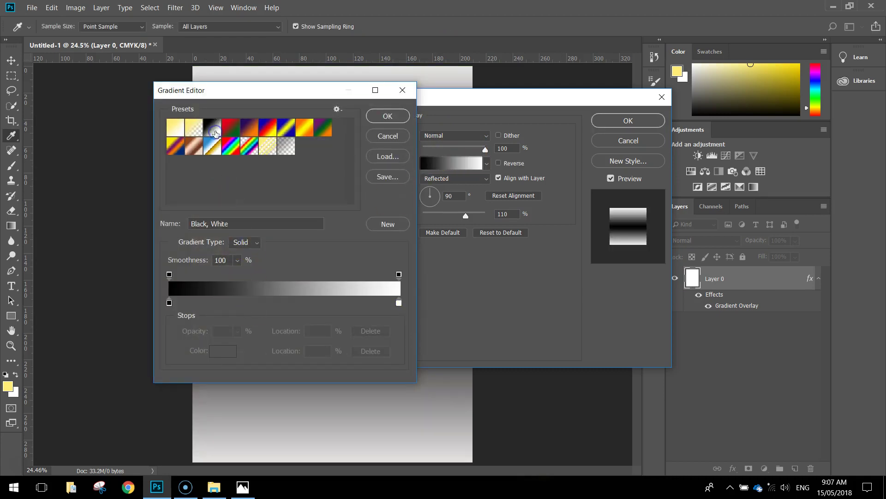
left_click(169, 304)
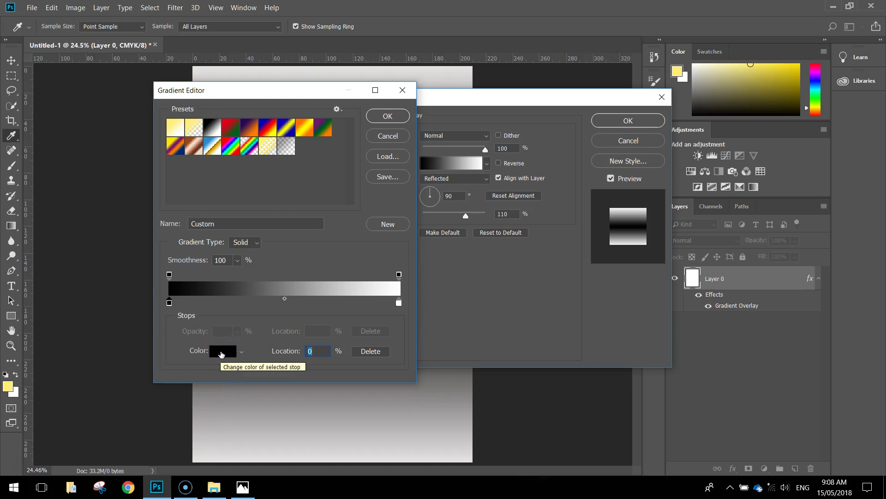
left_click(221, 352)
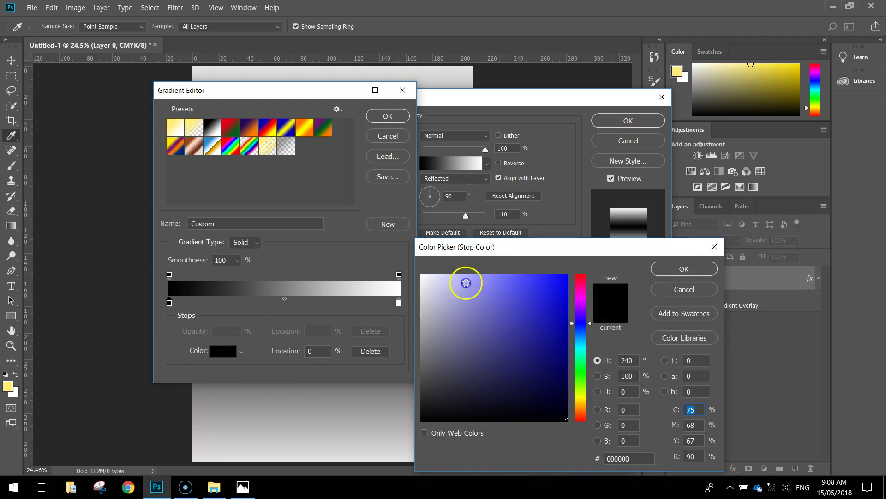
left_click_drag(476, 248, 454, 115)
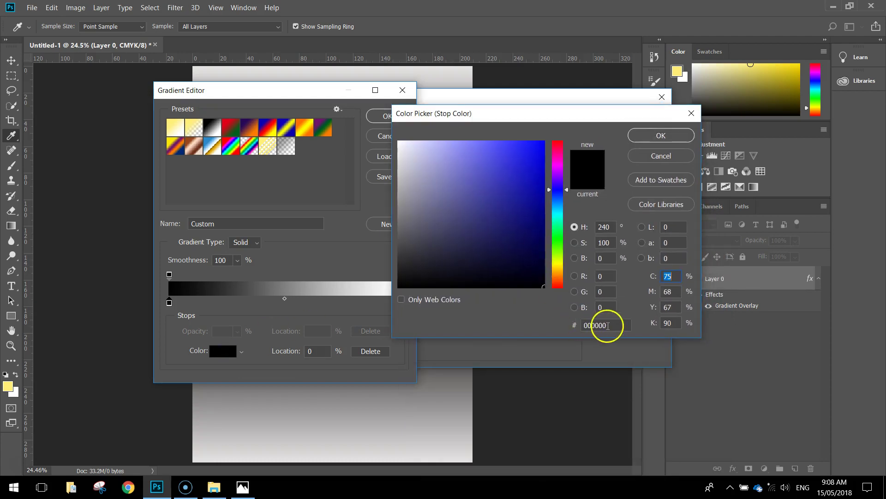
double_click(592, 325)
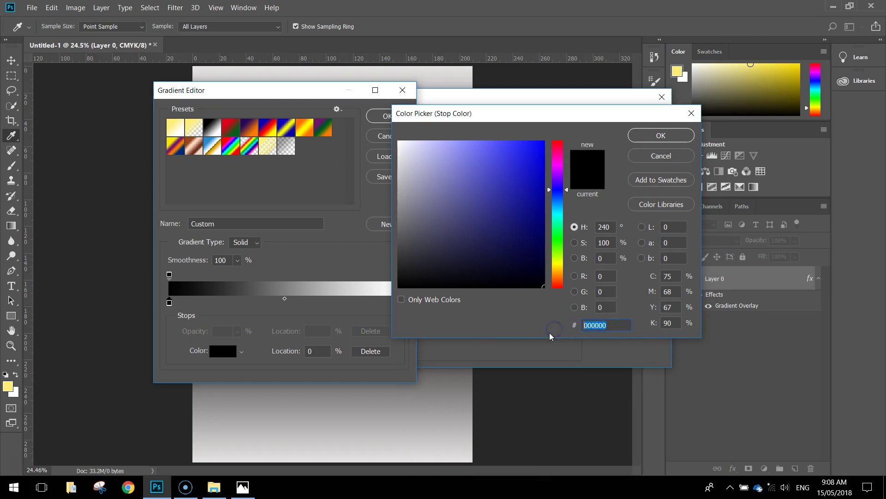
type("7")
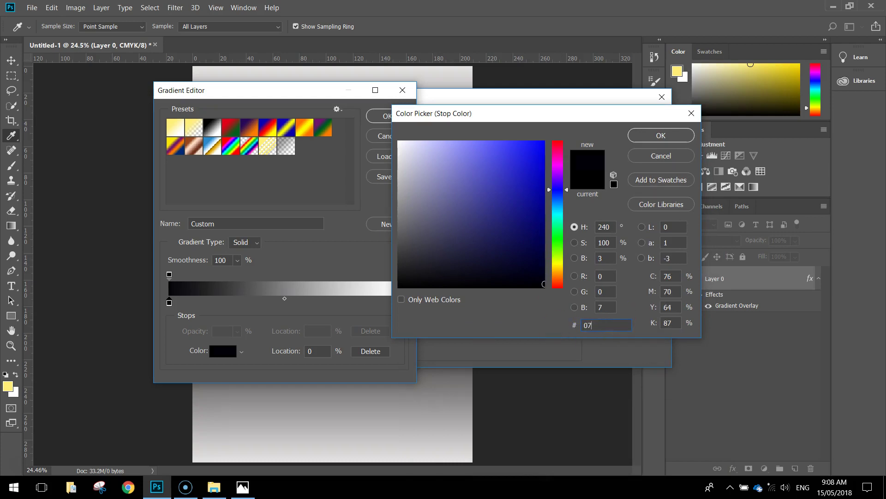
type("5677")
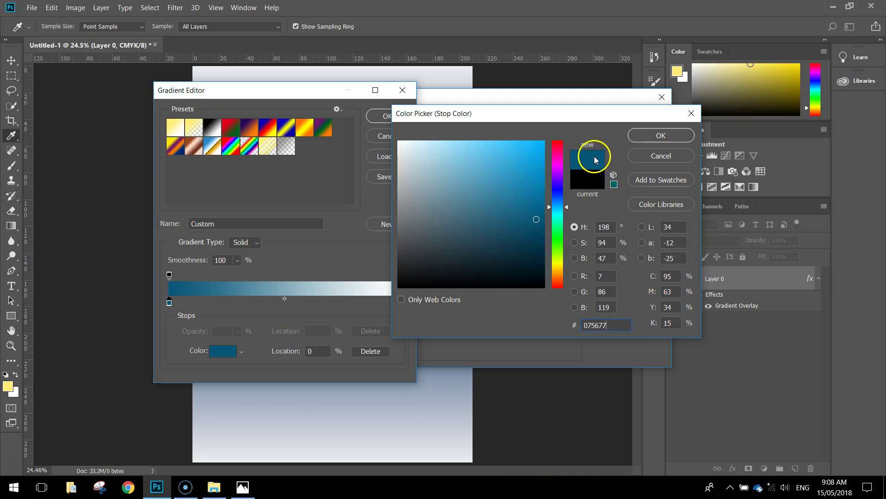
left_click(641, 136)
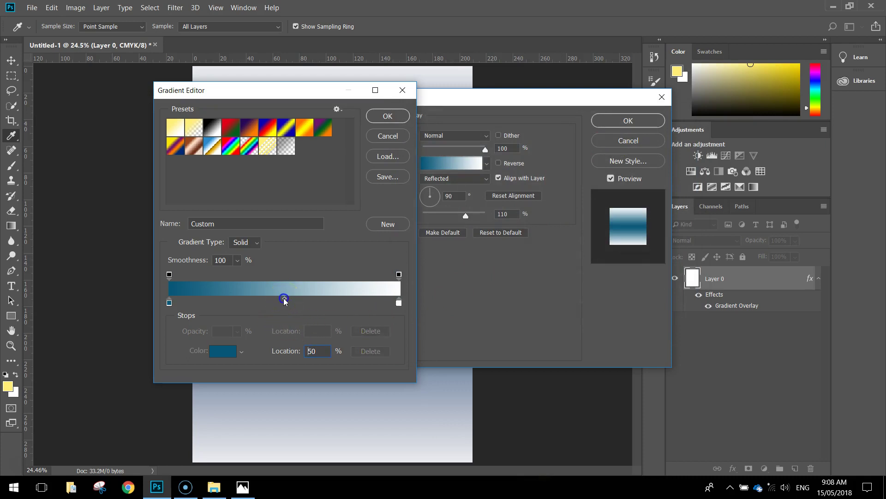
- Shift the gradient midpoint toward teal to 17% and keep the white end stop
left_click_drag(285, 301, 215, 300)
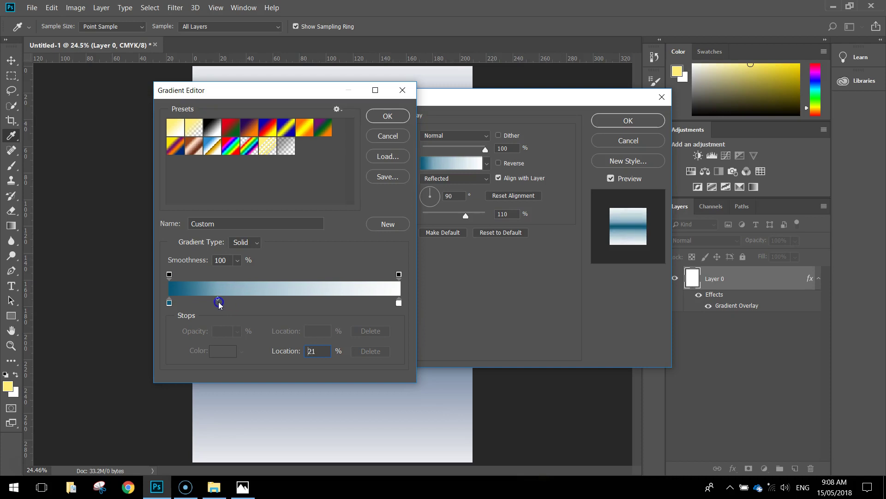
double_click(313, 351)
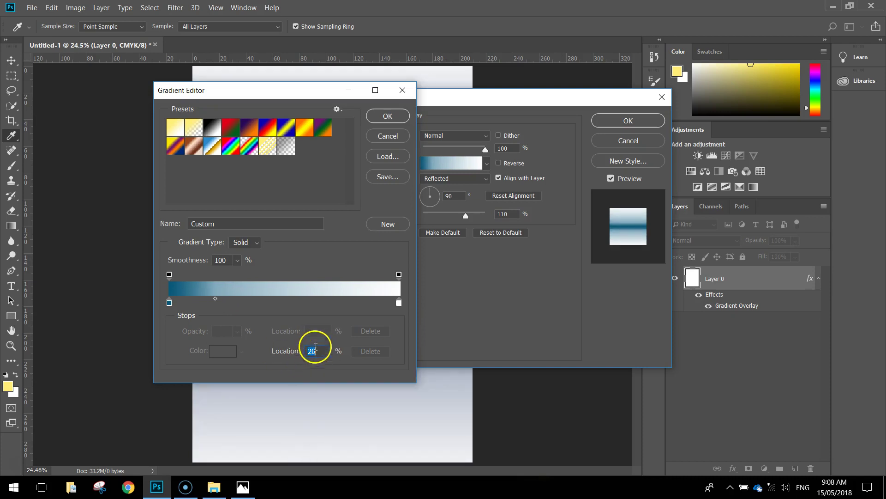
left_click_drag(215, 300, 210, 301)
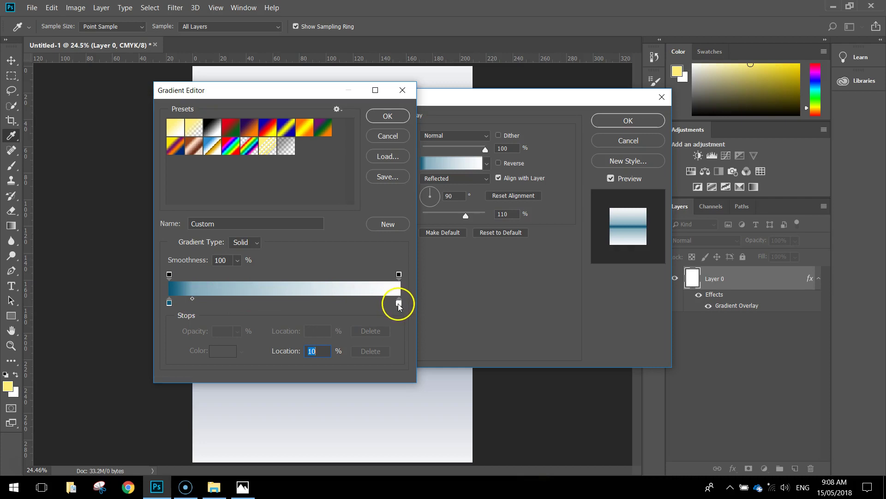
left_click(399, 304)
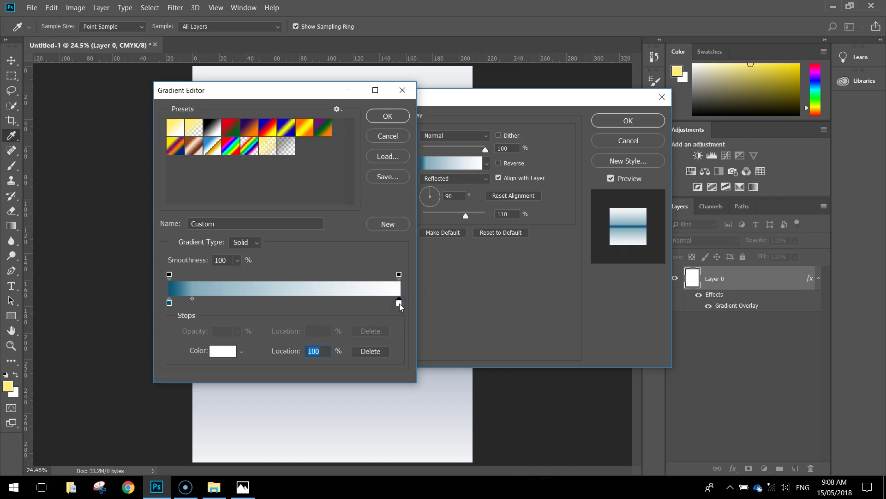
left_click(233, 351)
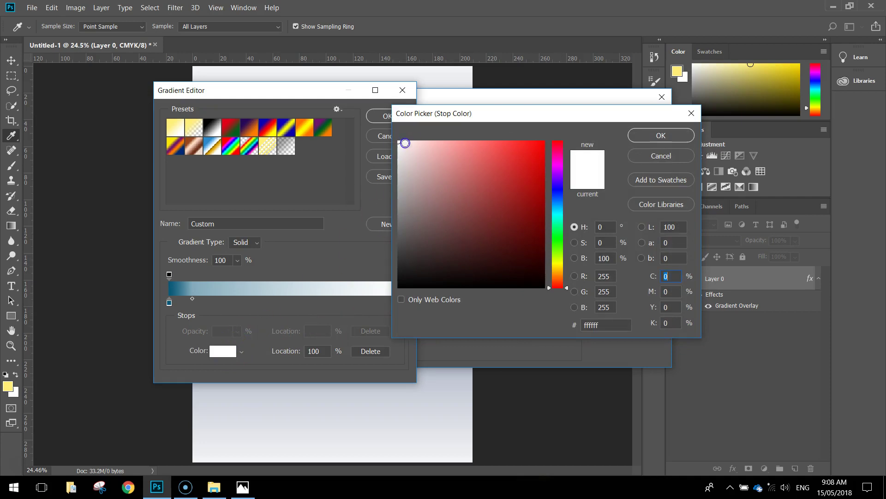
left_click(634, 135)
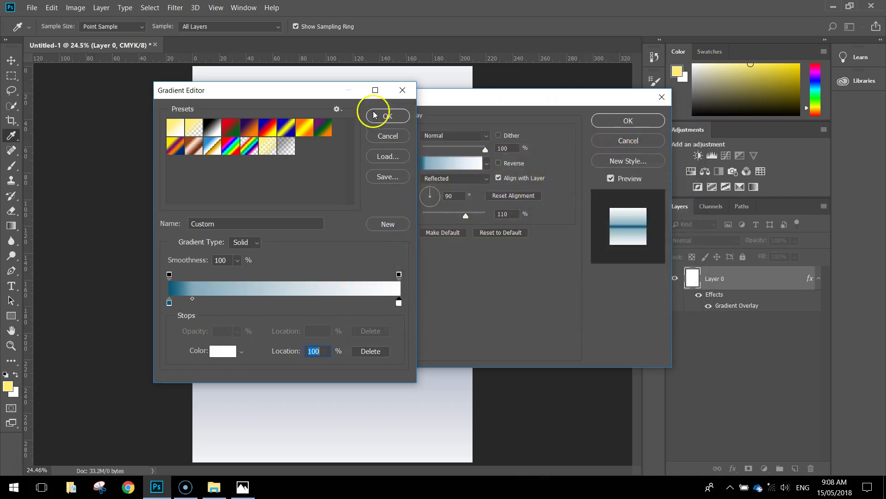
- Set the gradient overlay to Radial style, Reversed for a white centre, at 150% scale
left_click(396, 117)
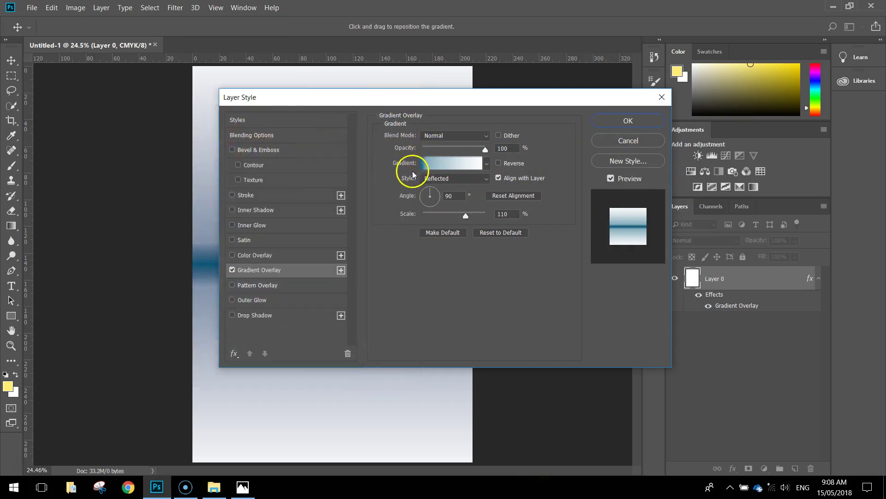
left_click(487, 179)
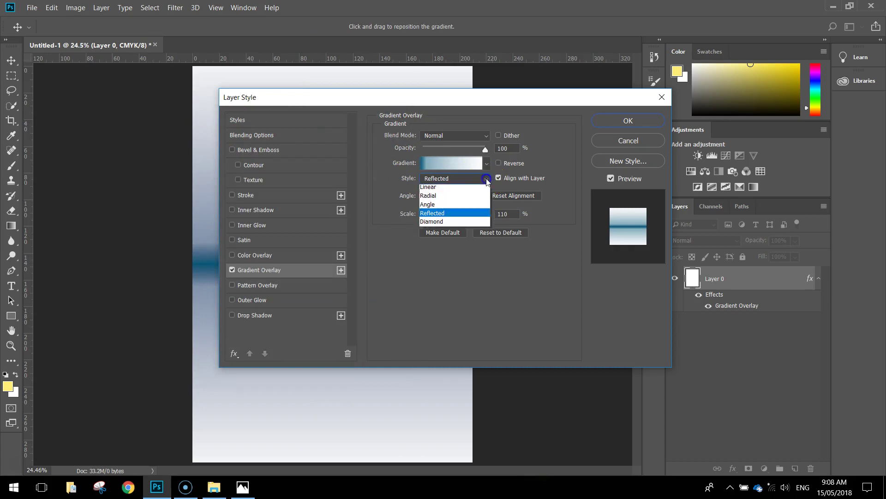
left_click(429, 199)
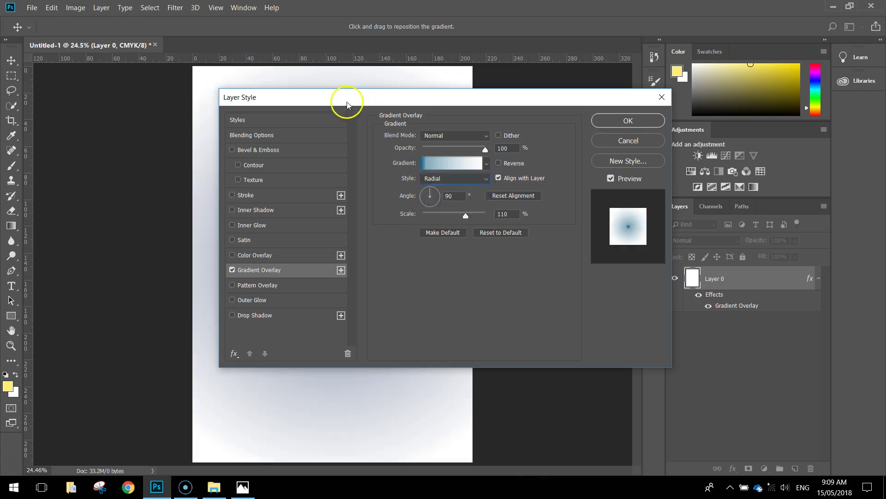
left_click_drag(345, 96, 450, 84)
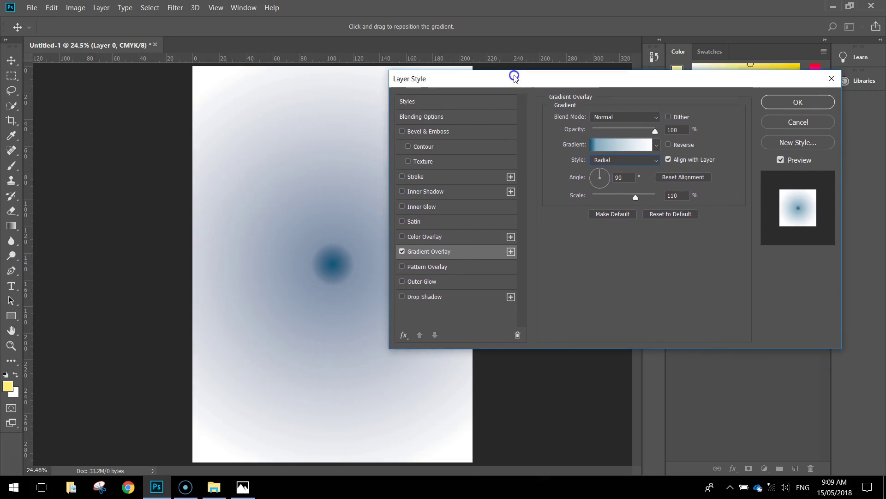
left_click(669, 145)
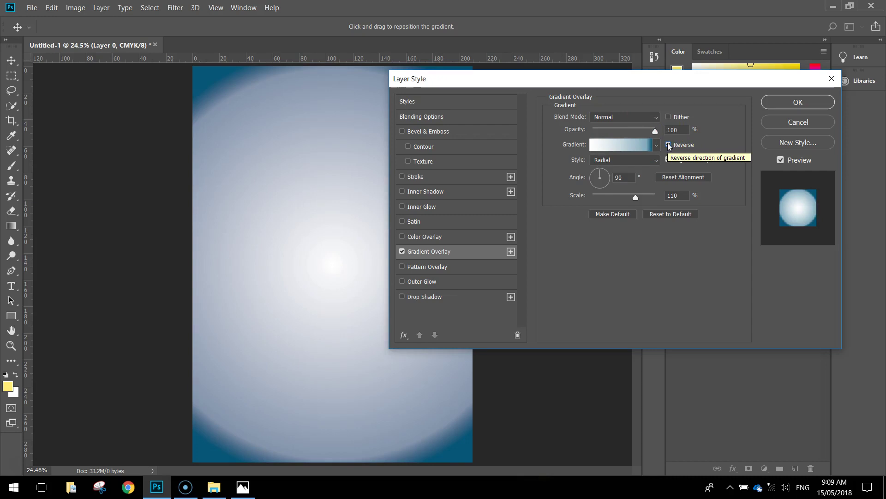
left_click_drag(635, 196, 650, 197)
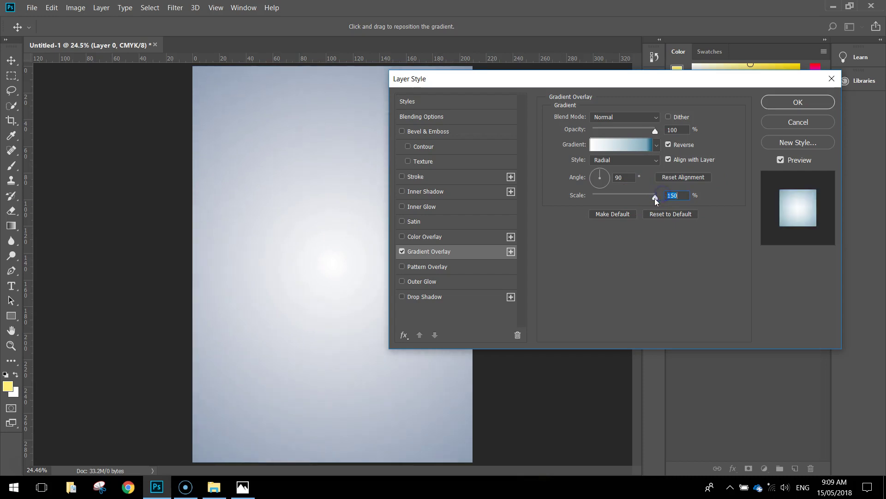
left_click_drag(558, 78, 691, 75)
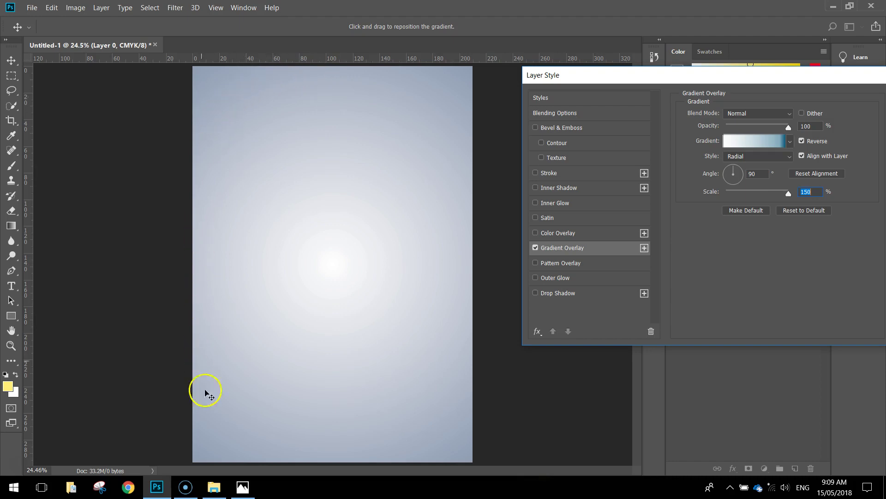
left_click_drag(797, 74, 519, 66)
- Apply the gradient style, rename Layer 0 to 'Background', and add an empty Layer 1 above
left_click(675, 90)
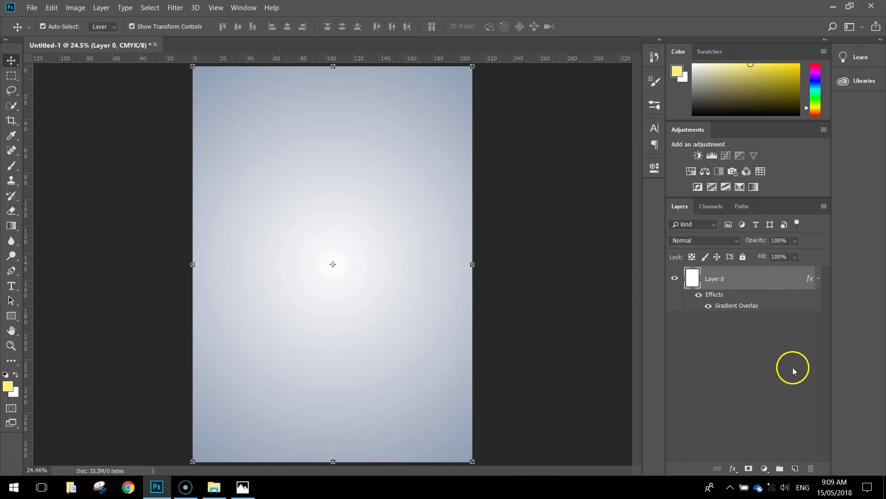
left_click(820, 280)
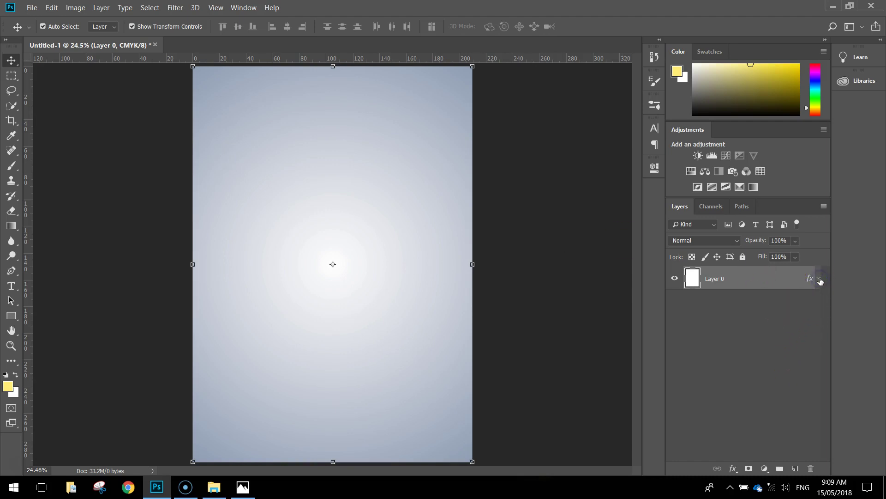
double_click(717, 282)
key("Return")
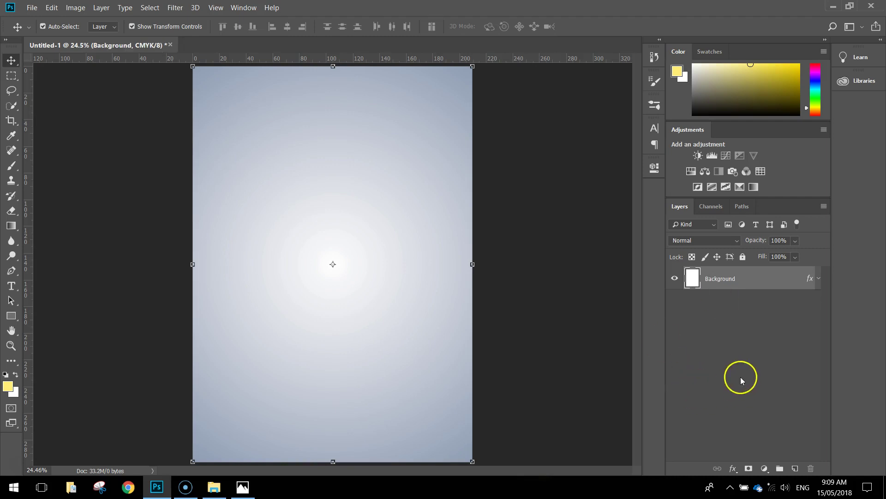
left_click(795, 469)
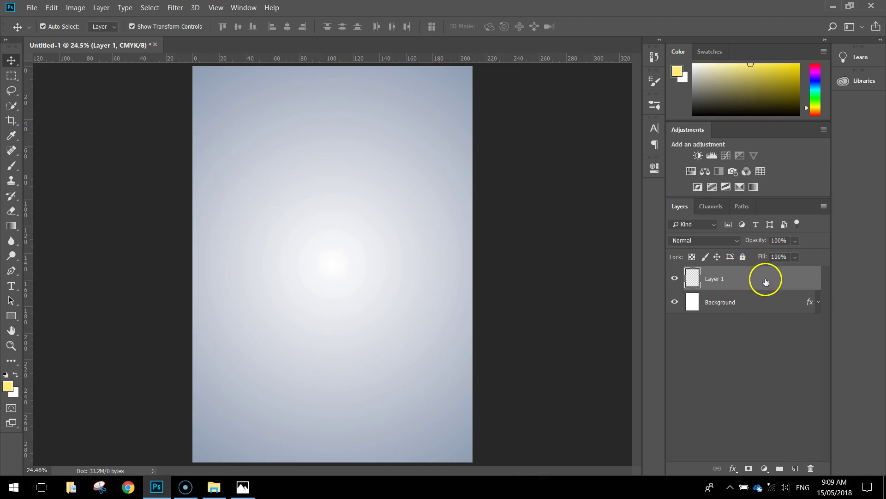
left_click(214, 486)
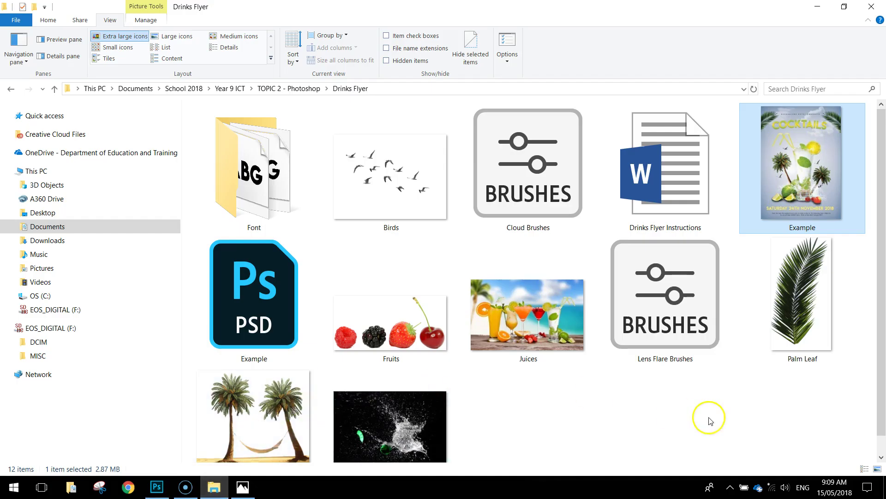
left_click(546, 164)
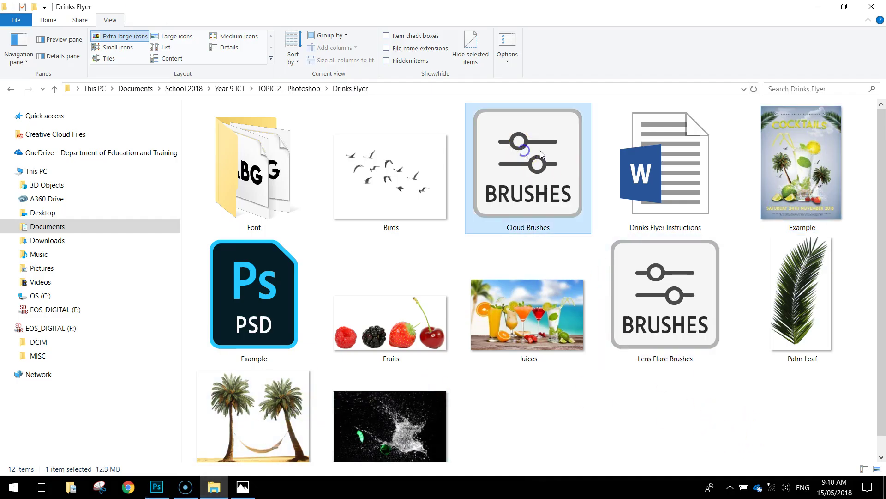
left_click(669, 297)
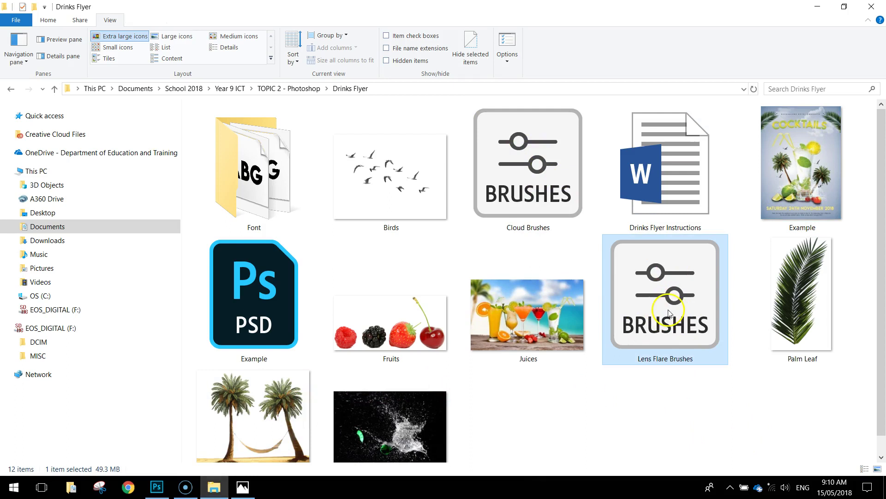
left_click(574, 212)
left_click(562, 200)
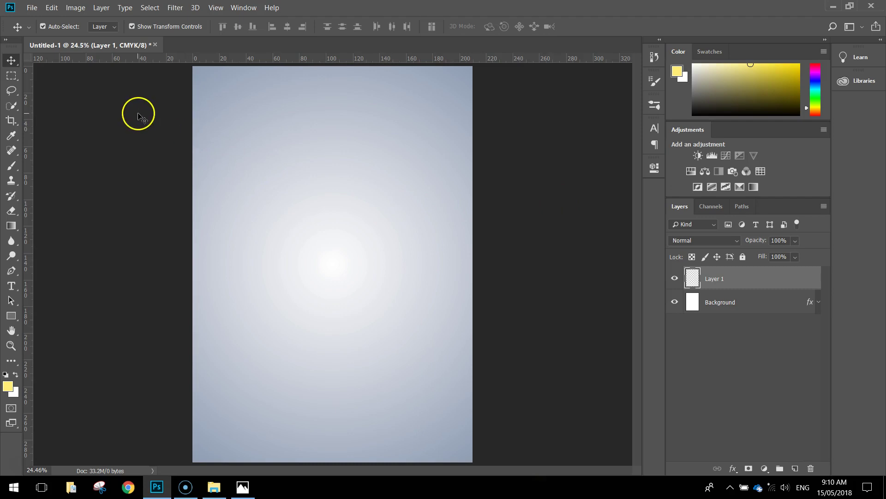
- Select the Brush tool and expand the Cloud Brushes set in the brush presets
left_click(16, 168)
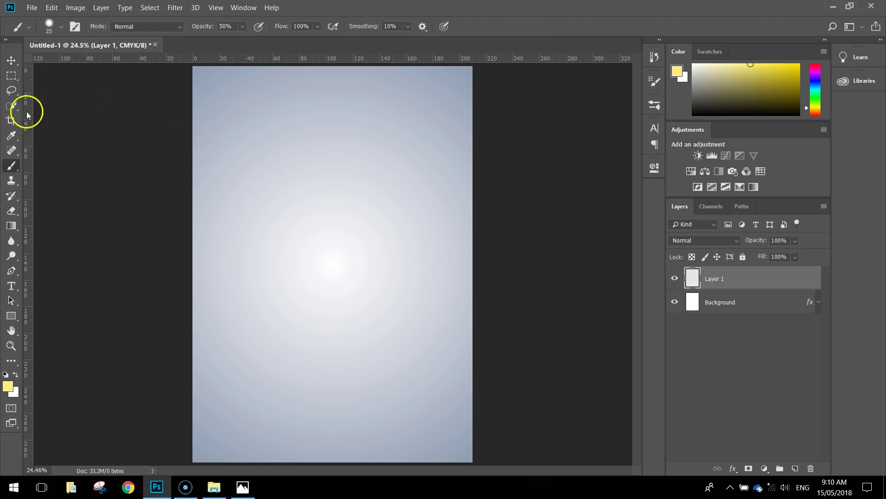
left_click(62, 26)
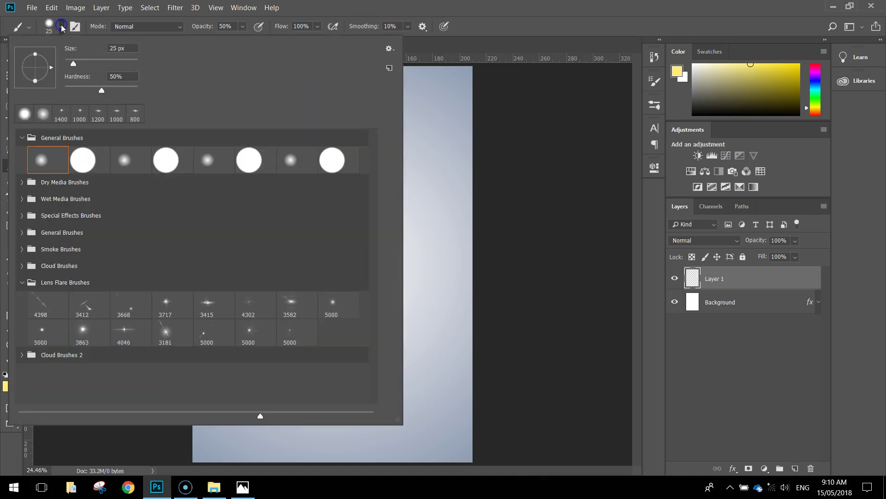
left_click(24, 282)
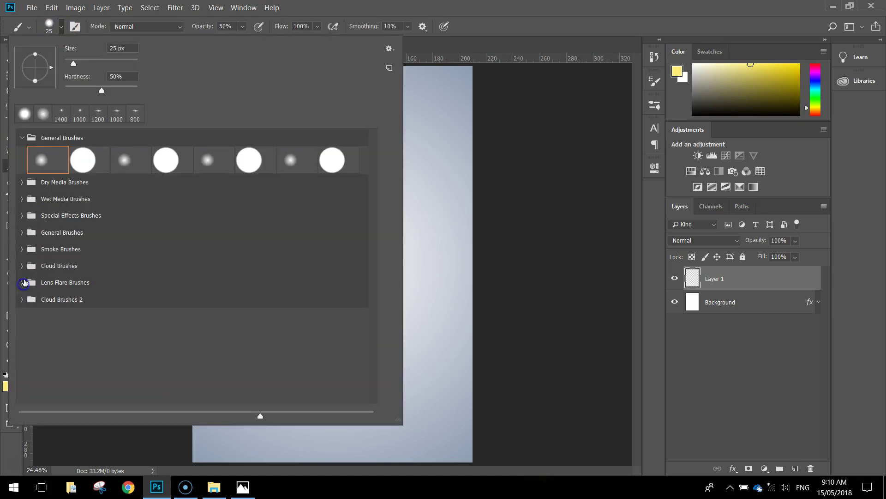
left_click(21, 266)
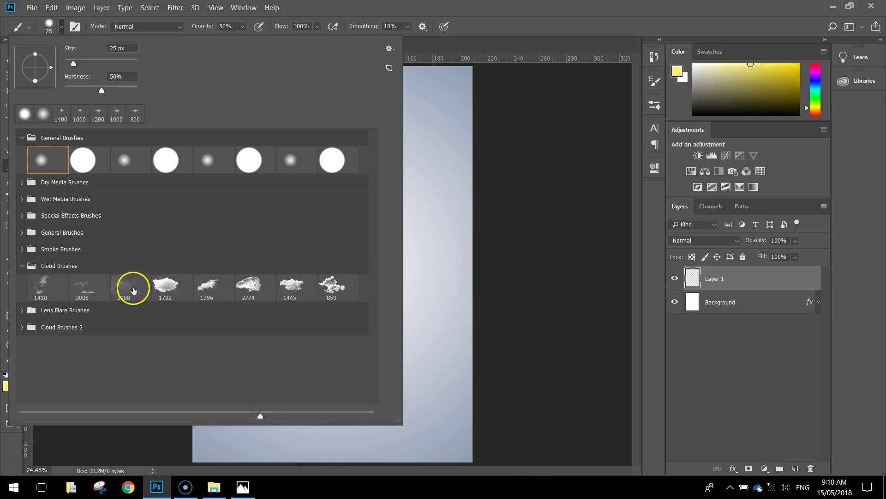
key("Escape")
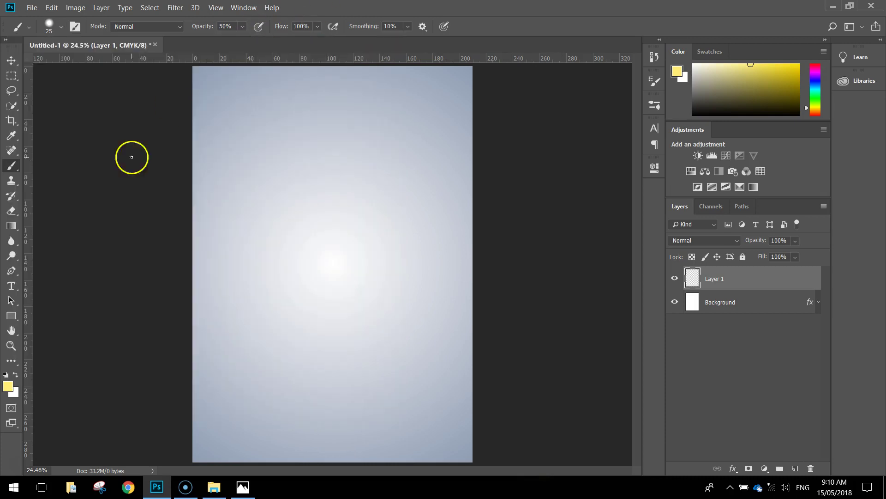
- Set the foreground colour to white (ffffff)
left_click(8, 387)
left_click_drag(403, 150, 338, 111)
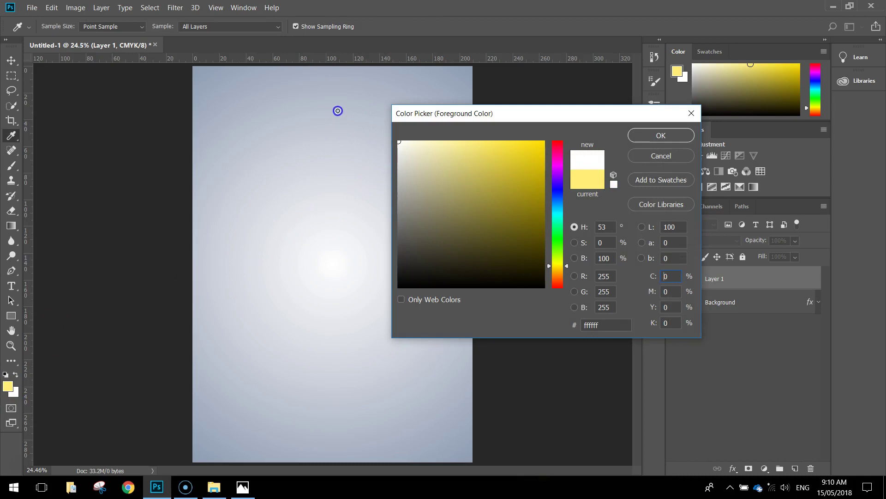
left_click(646, 135)
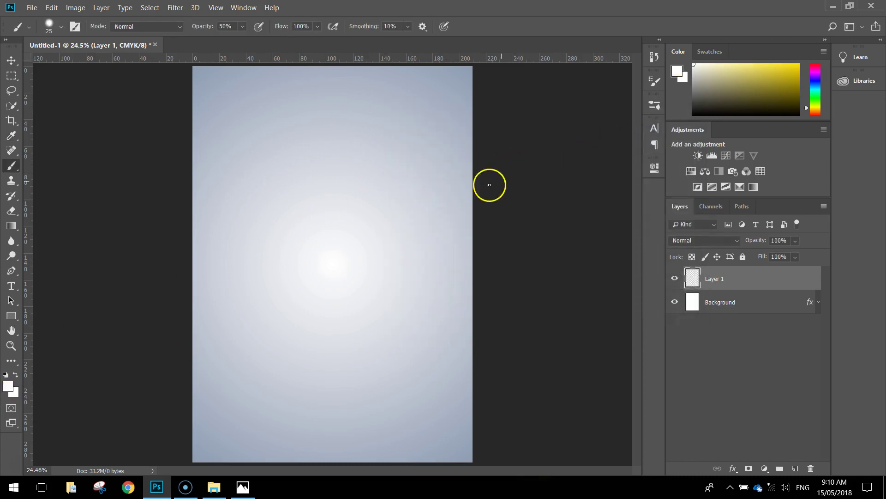
- Stamp a soft white cloud near the top-left using the 1396 cloud brush enlarged to 1700
left_click(62, 26)
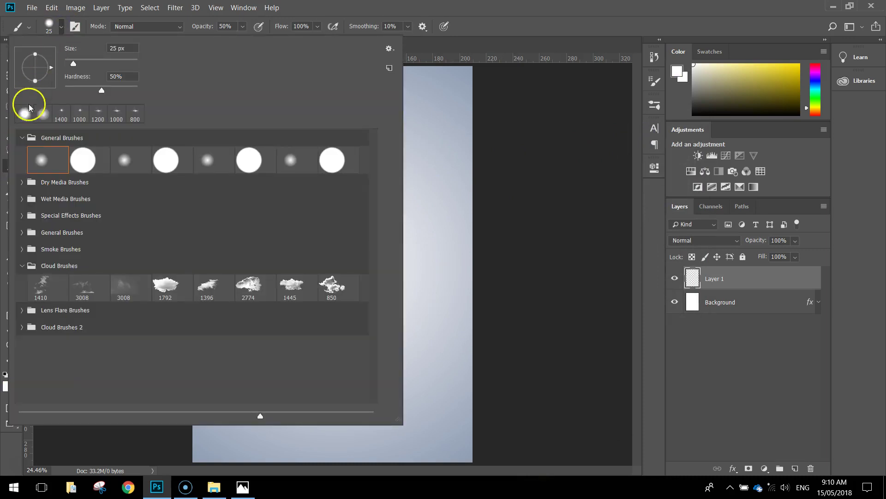
left_click(21, 138)
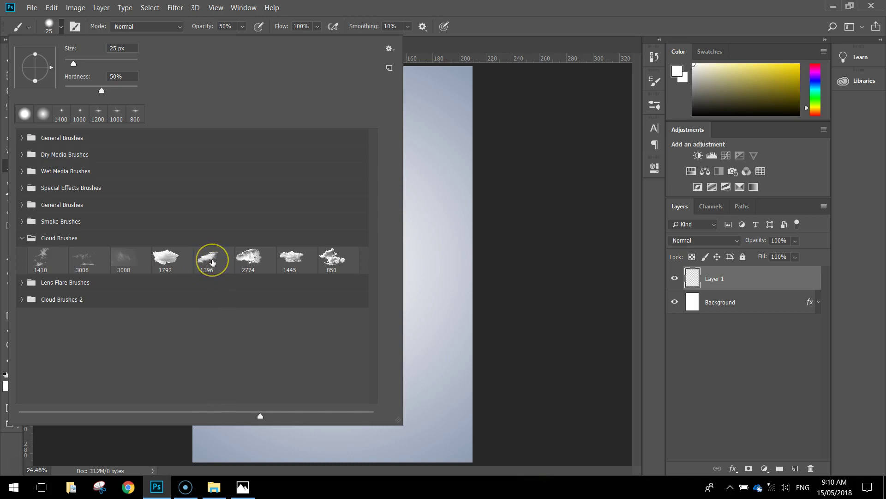
left_click(212, 259)
left_click(471, 44)
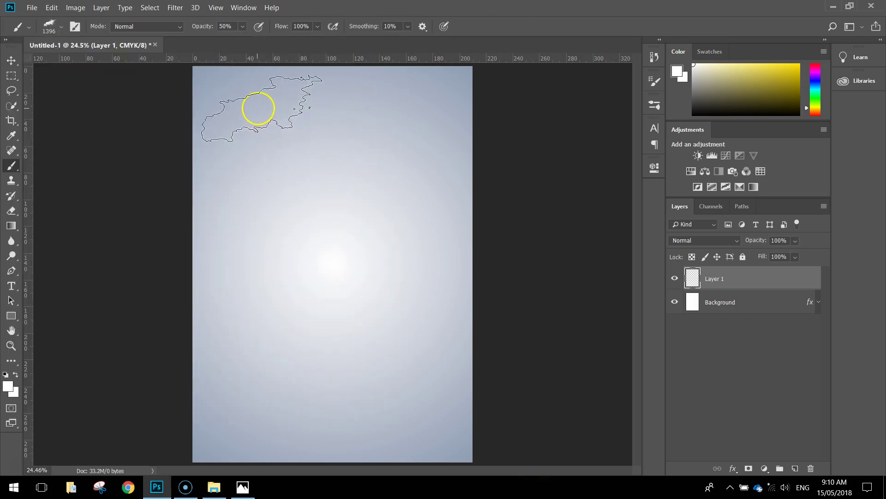
key("bracketright")
key("bracketright")
key("bracketright")
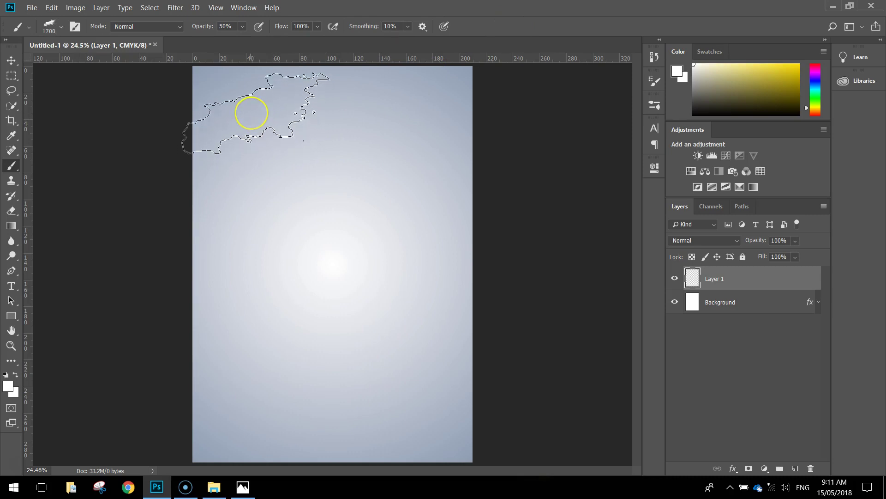
left_click(251, 111)
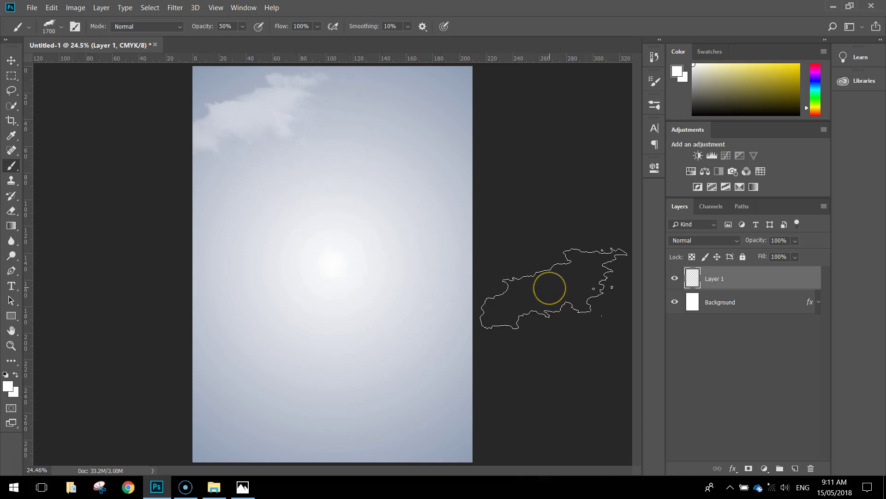
left_click(549, 281)
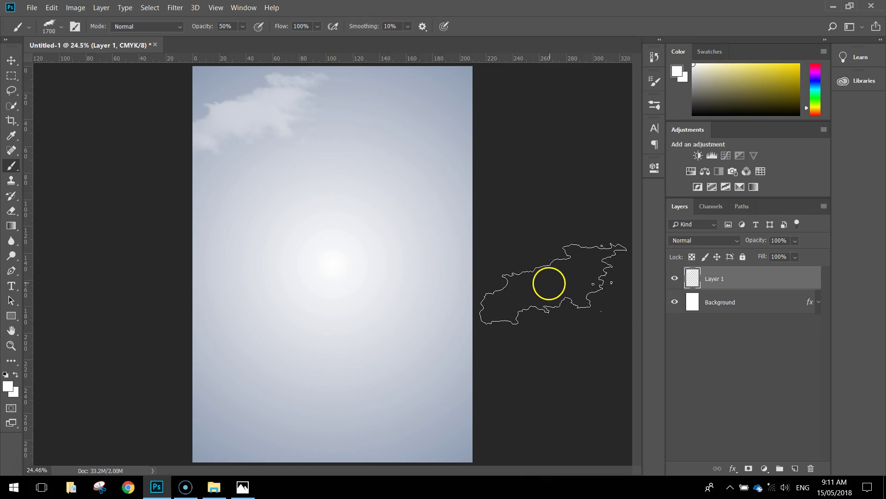
- Stamp a second cloud at the top-right with the 850 cloud brush enlarged to 1400 px
left_click(62, 26)
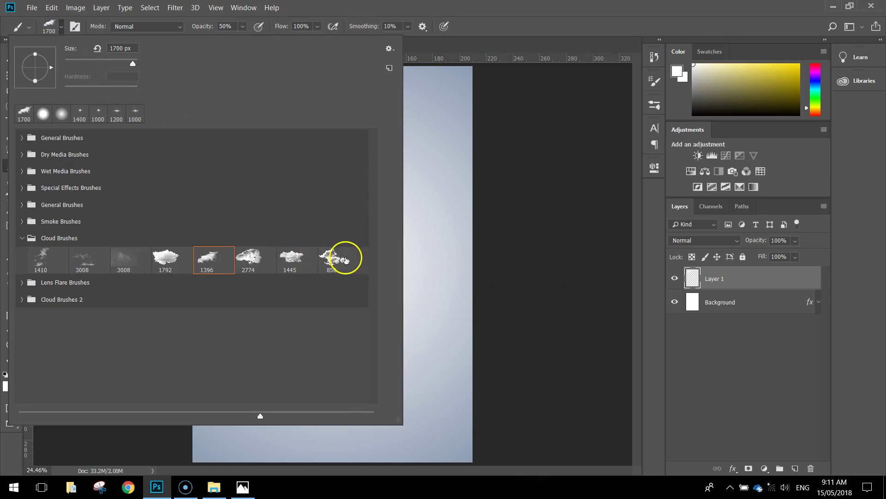
left_click(339, 257)
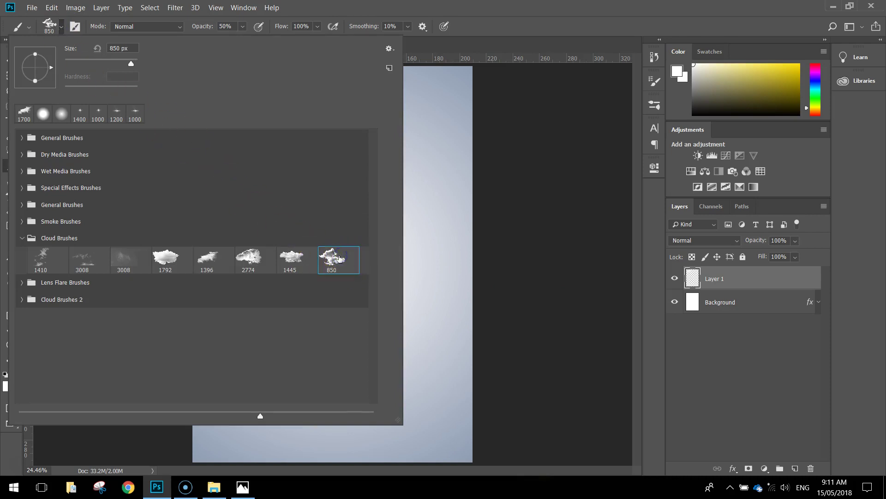
key("Return")
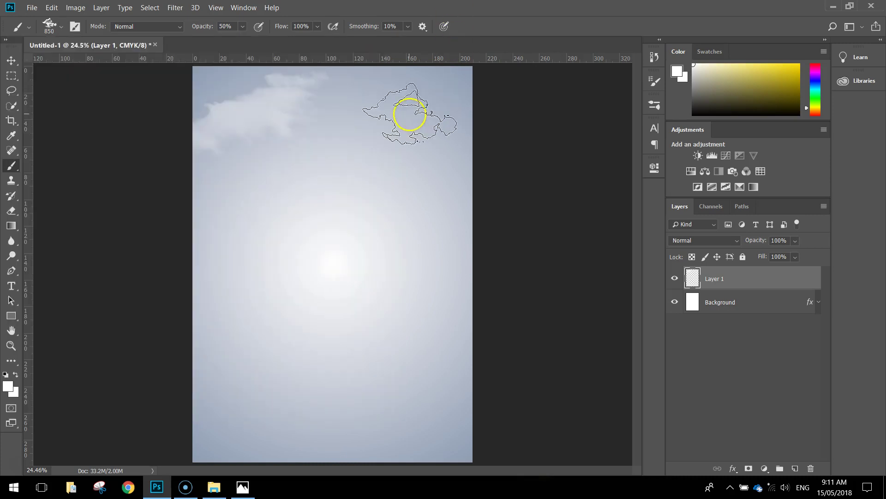
key("bracketright")
key("bracketright")
key("bracketright")
key("bracketright")
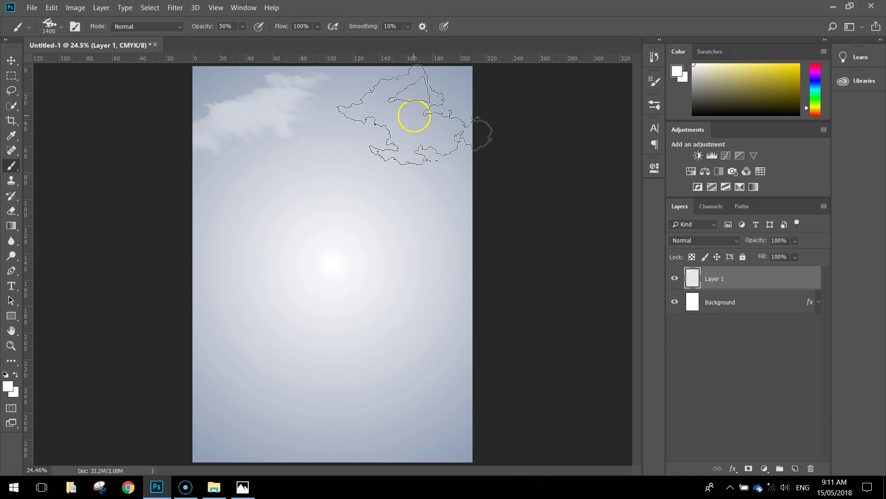
left_click(409, 103)
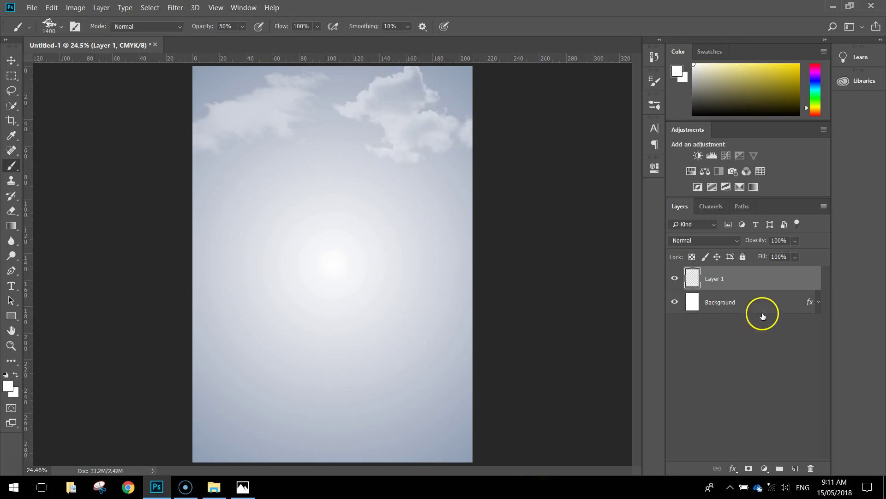
key("ctrl+z")
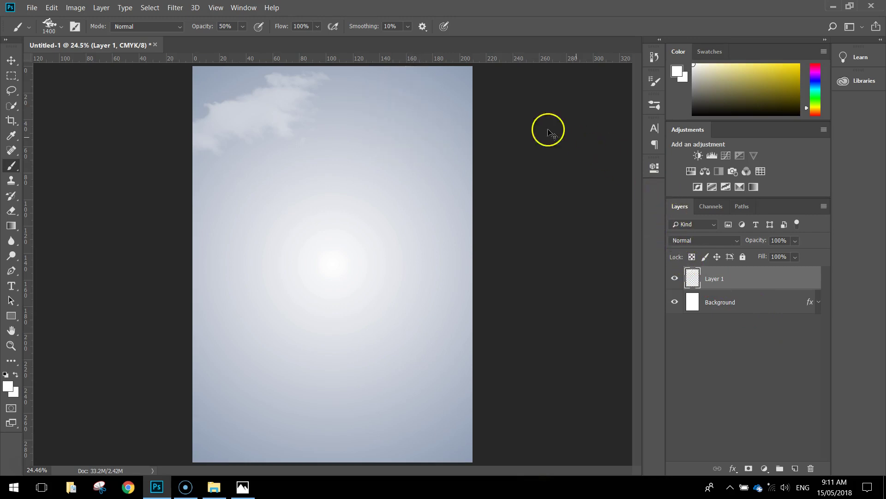
left_click(430, 105)
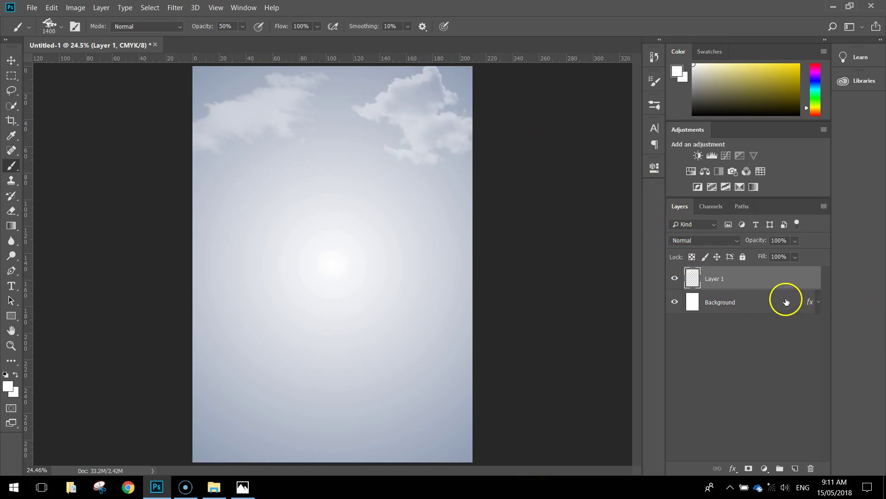
left_click(11, 61)
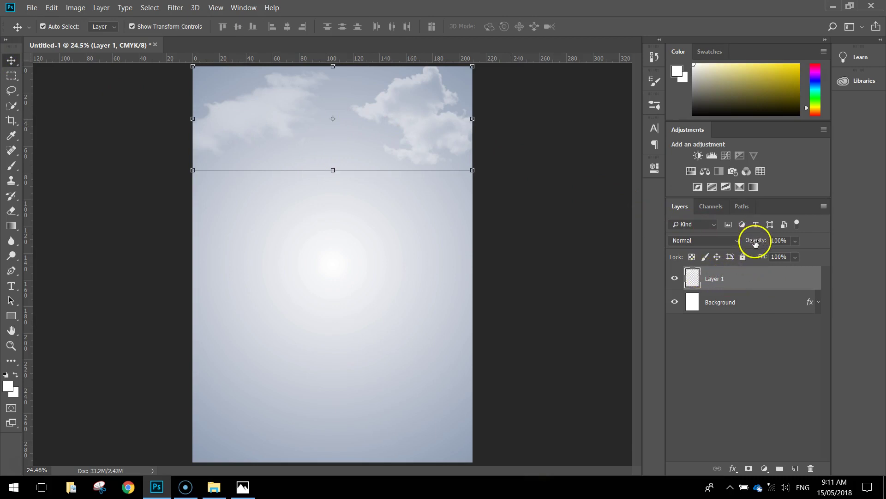
- Lower Layer 1's opacity to 60% and deselect the cloud layer
left_click(795, 241)
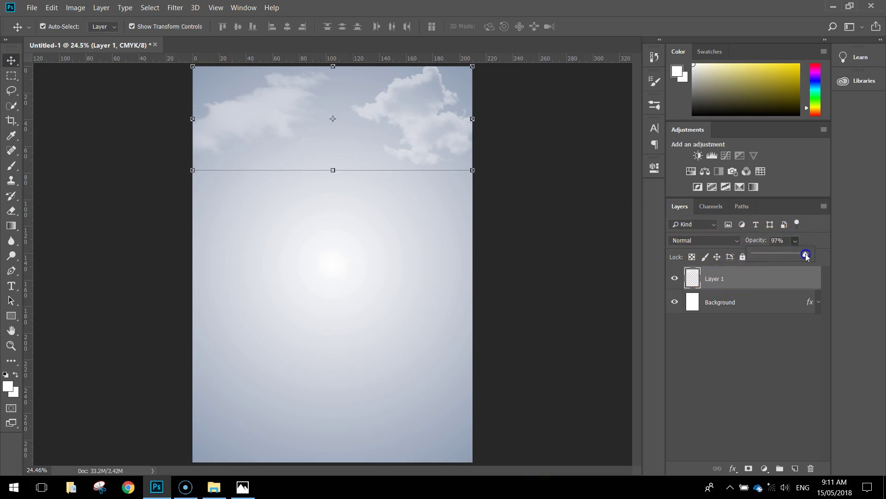
left_click_drag(792, 255, 789, 255)
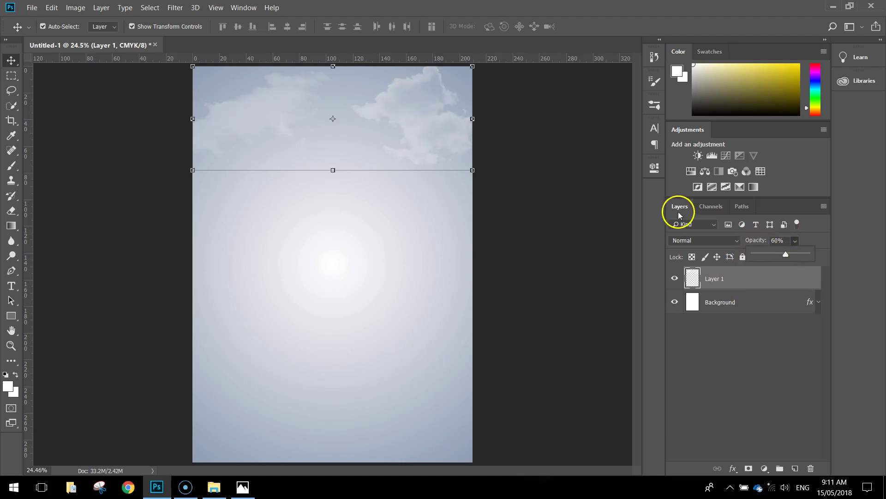
left_click(523, 147)
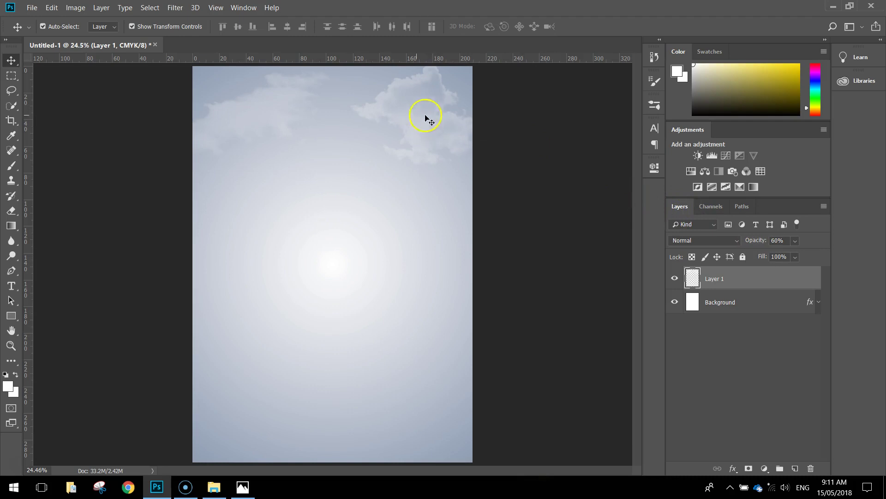
left_click(522, 145)
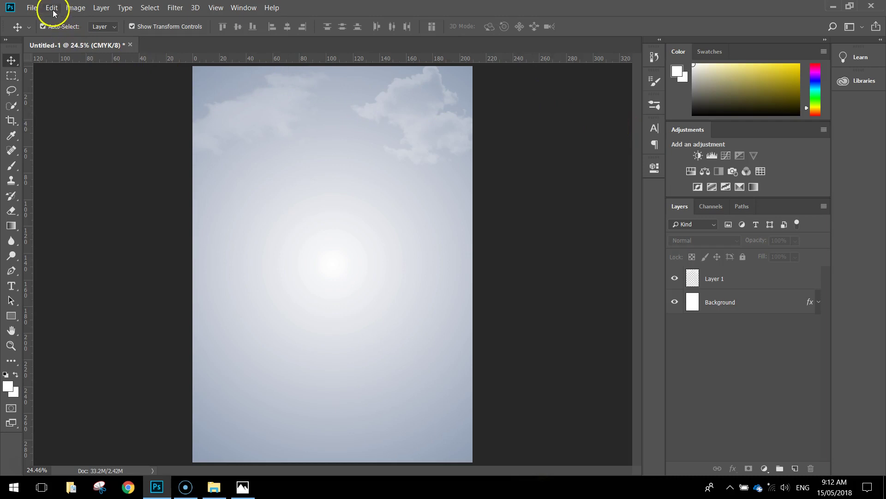
- Place the Palm Leaf image into the flyer with File > Place Embedded
left_click(32, 8)
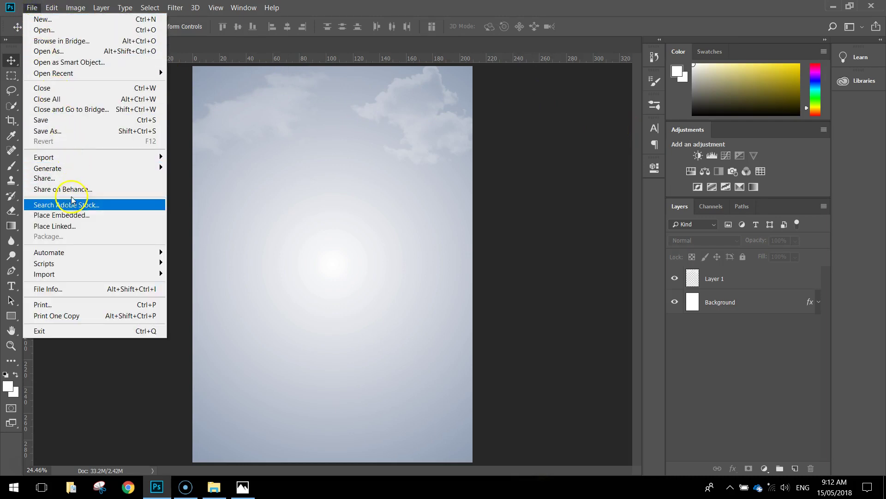
left_click(60, 216)
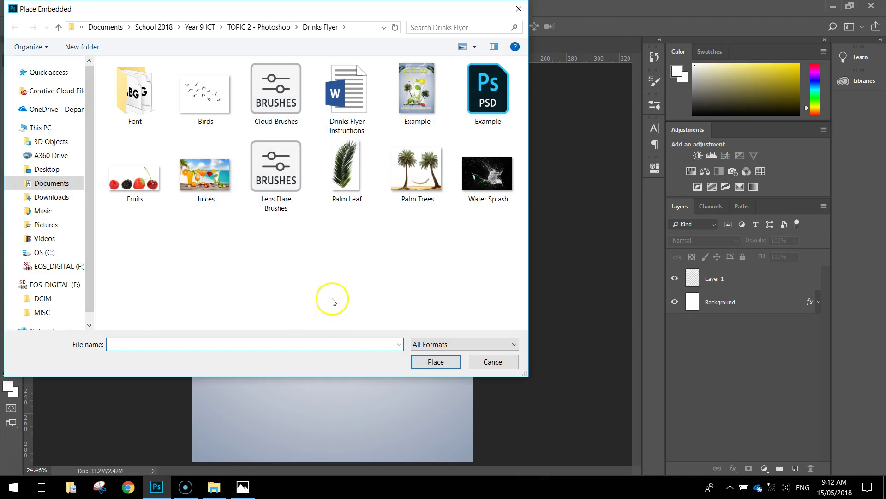
left_click(340, 188)
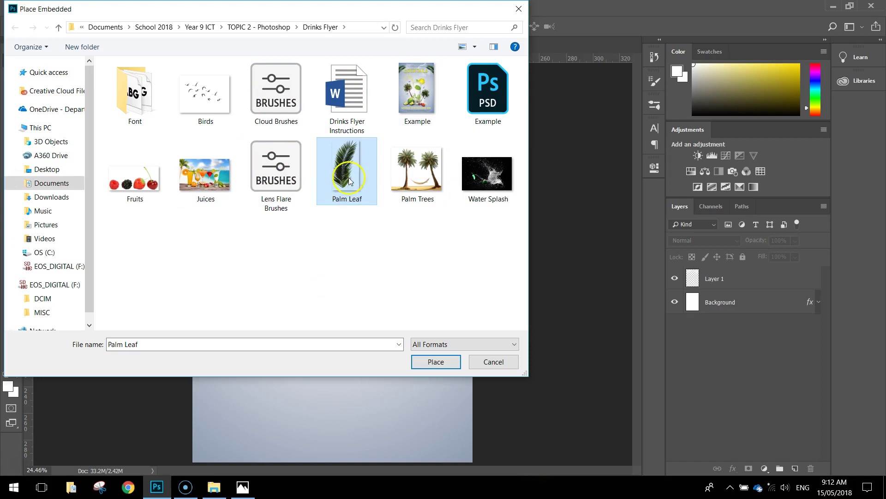
left_click(438, 362)
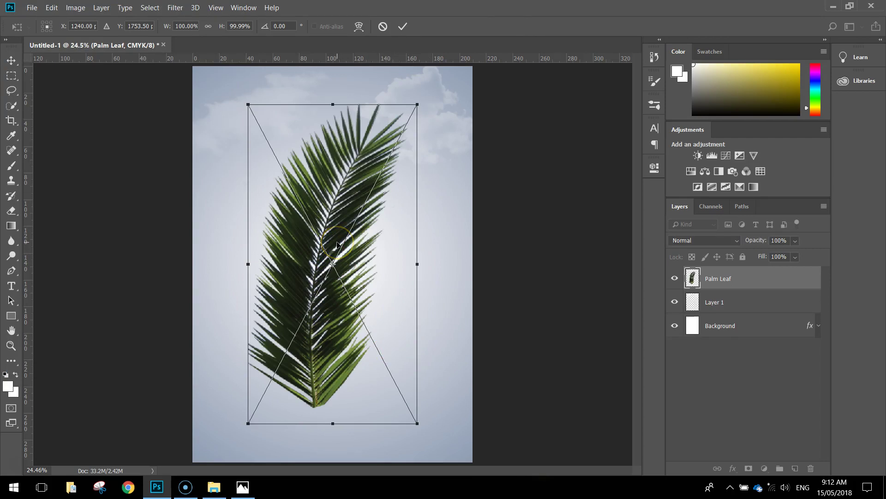
- Scale the palm leaf down to about 59% and move it near the top-left corner
left_click_drag(418, 423, 352, 292)
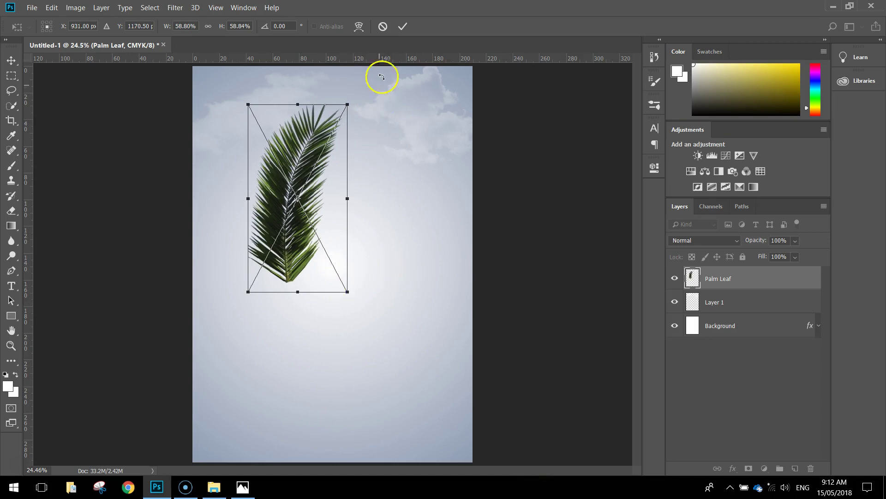
left_click(403, 26)
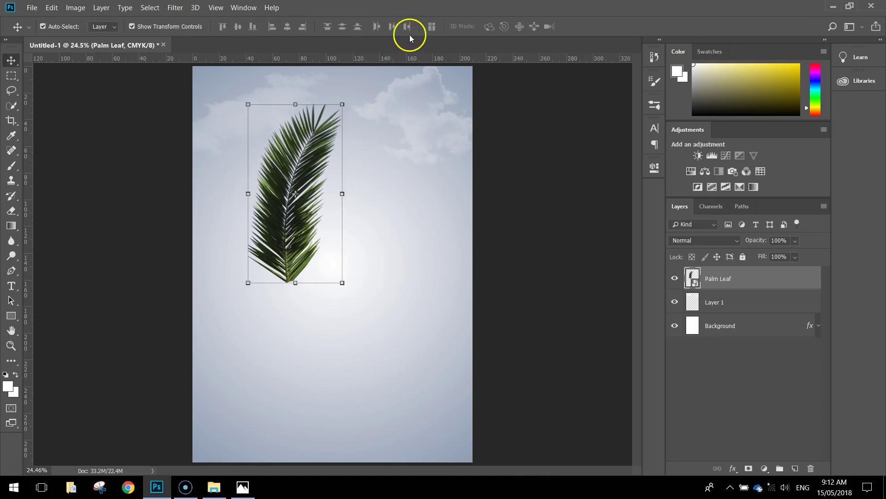
left_click_drag(298, 152, 270, 140)
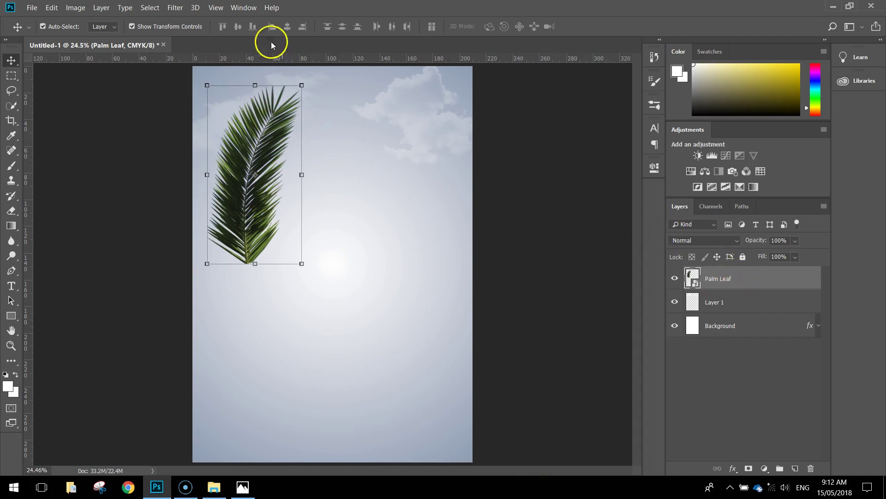
- Apply a 2.5-pixel Gaussian Blur smart filter to the Palm Leaf layer
left_click(180, 9)
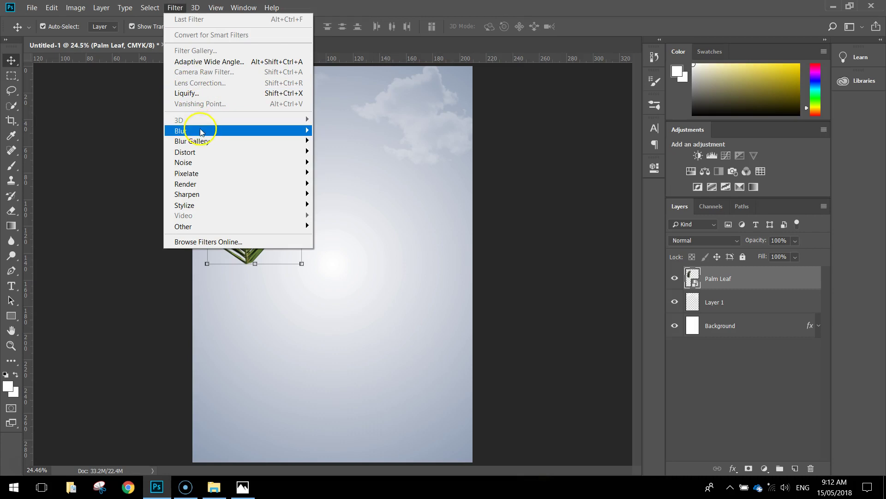
mouse_move(208, 131)
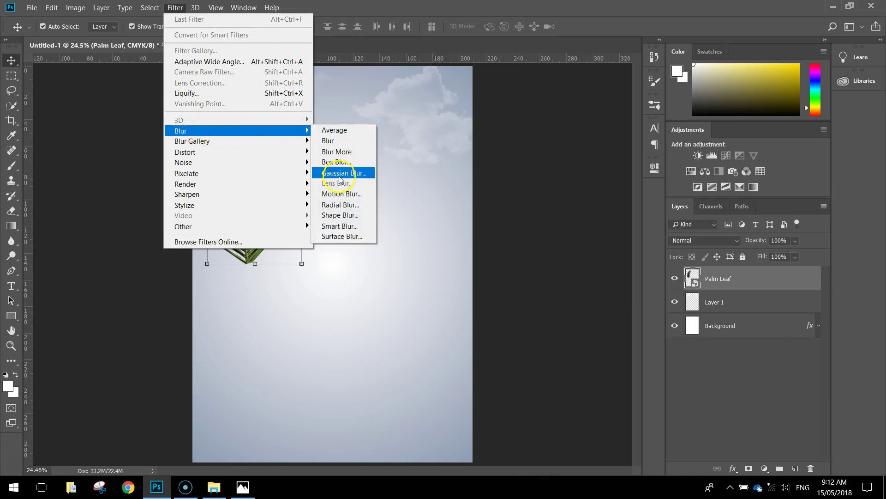
left_click(355, 176)
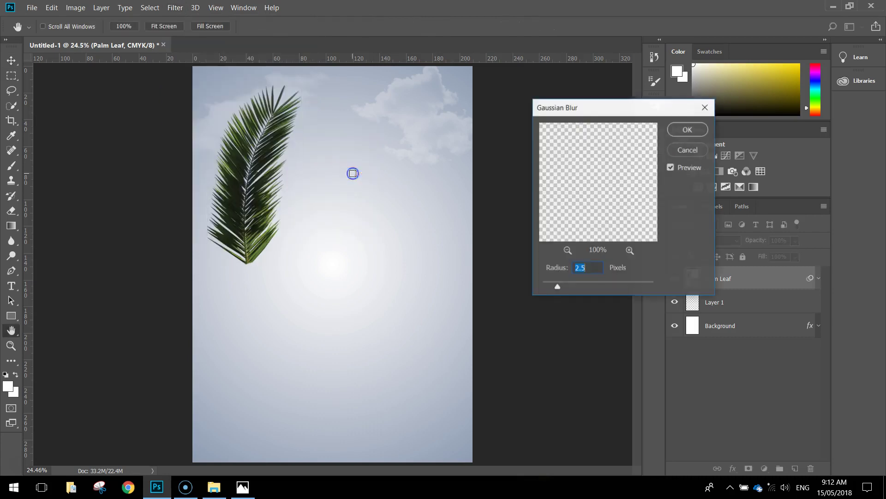
left_click(586, 268)
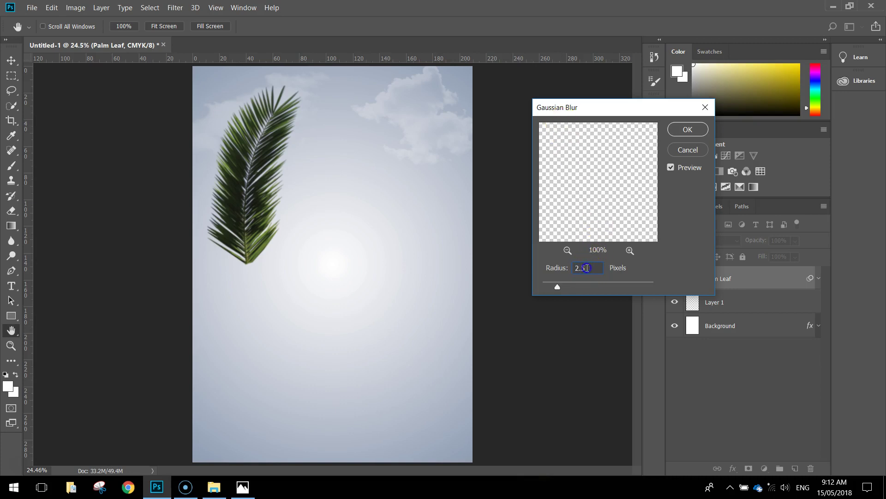
left_click(671, 168)
left_click(681, 131)
key("v")
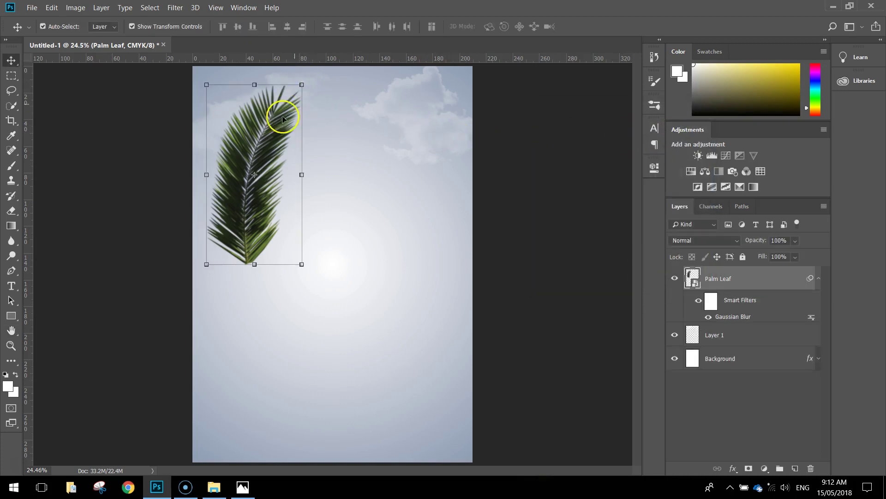
- Reposition the palm leaf with transform handles shown and rotate it clockwise
left_click_drag(265, 123, 265, 114)
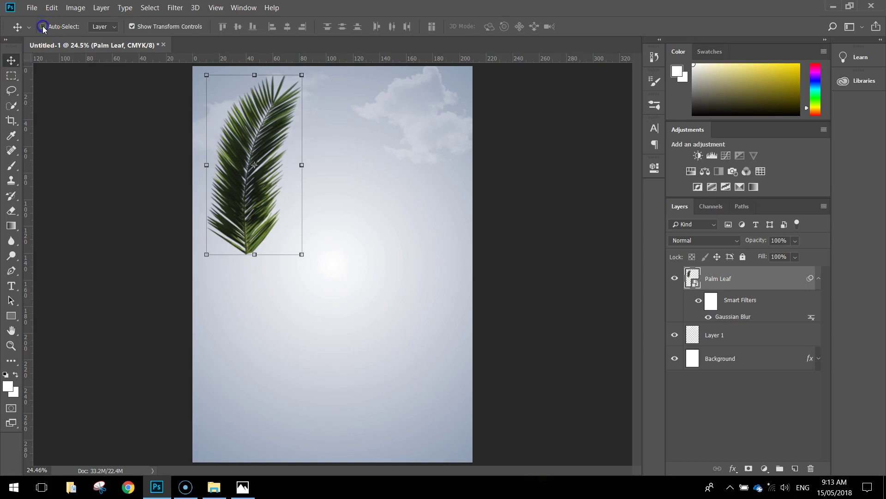
left_click(132, 27)
left_click_drag(283, 99, 284, 130)
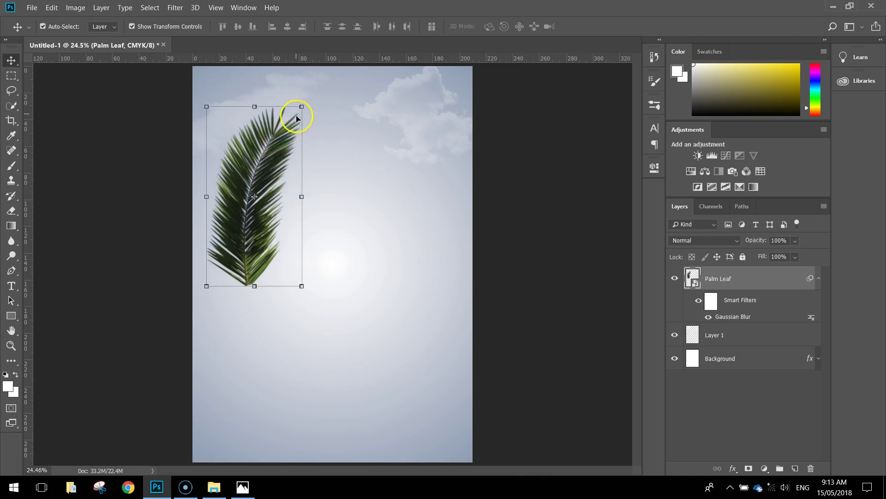
left_click(318, 99)
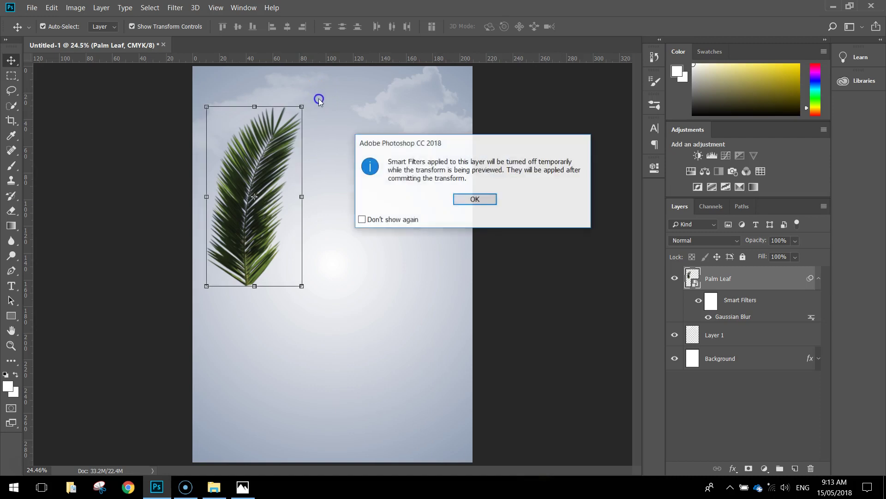
left_click(474, 199)
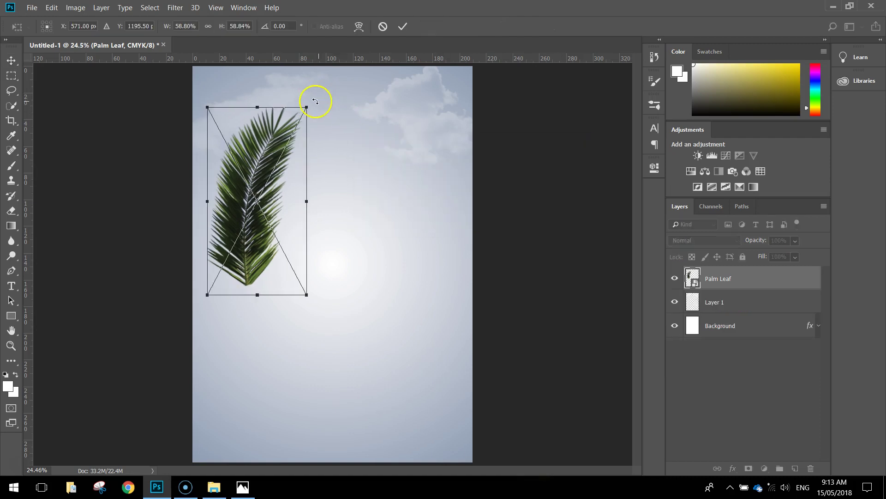
left_click_drag(311, 96, 360, 141)
- Scale the leaf to about 41% and settle it into the top-left corner
left_click_drag(278, 180, 250, 145)
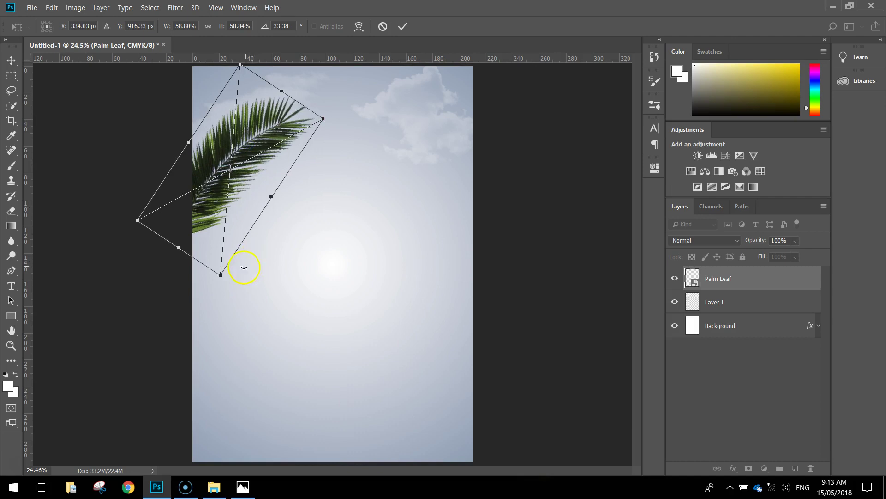
left_click_drag(221, 274, 222, 244)
left_click_drag(248, 147, 233, 155)
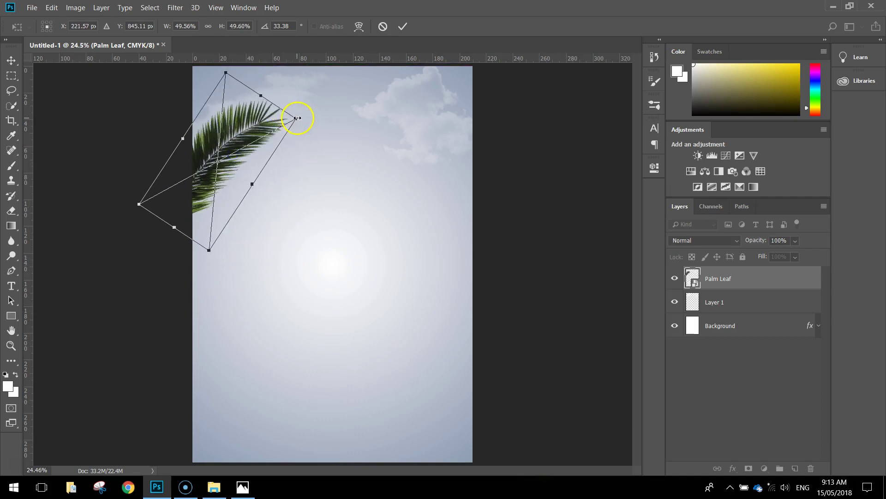
left_click_drag(296, 118, 242, 135)
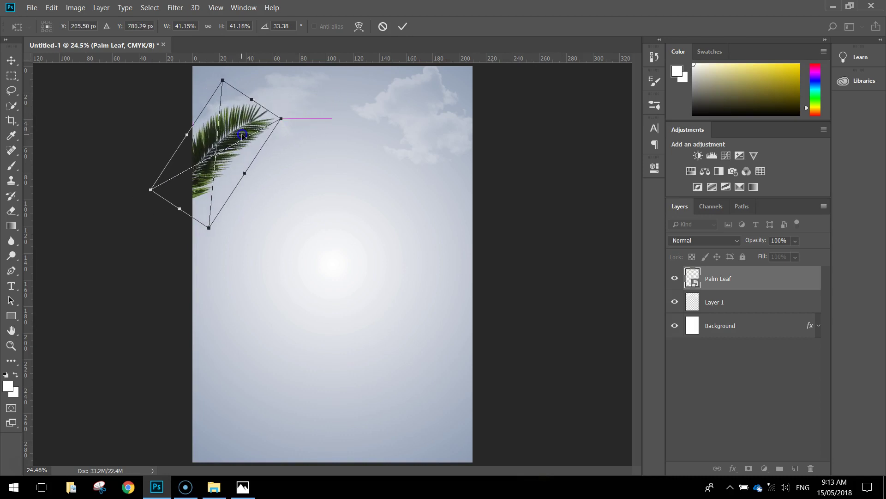
left_click(403, 27)
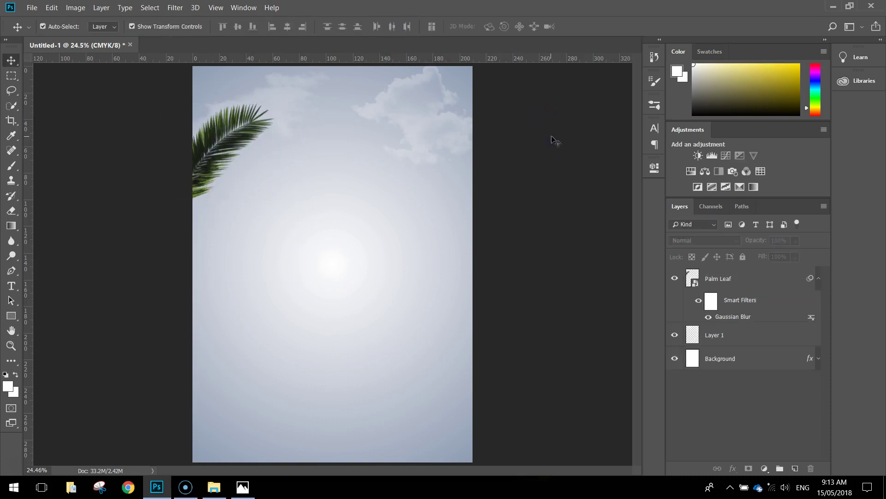
mouse_move(229, 140)
left_mouse_down()
mouse_move(242, 140)
mouse_move(234, 127)
left_mouse_up()
left_click(480, 173)
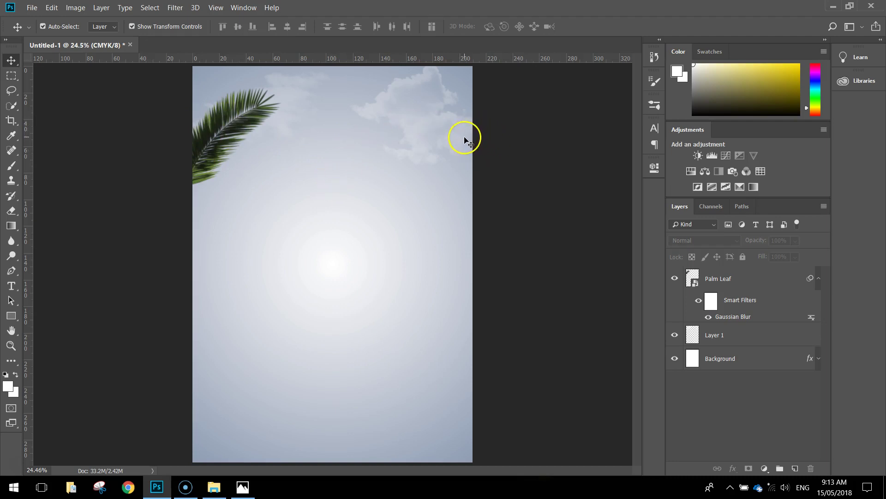
- Duplicate the Palm Leaf layer as 'Palm Leaf copy' and drag the copy toward the top-right
left_click(755, 278)
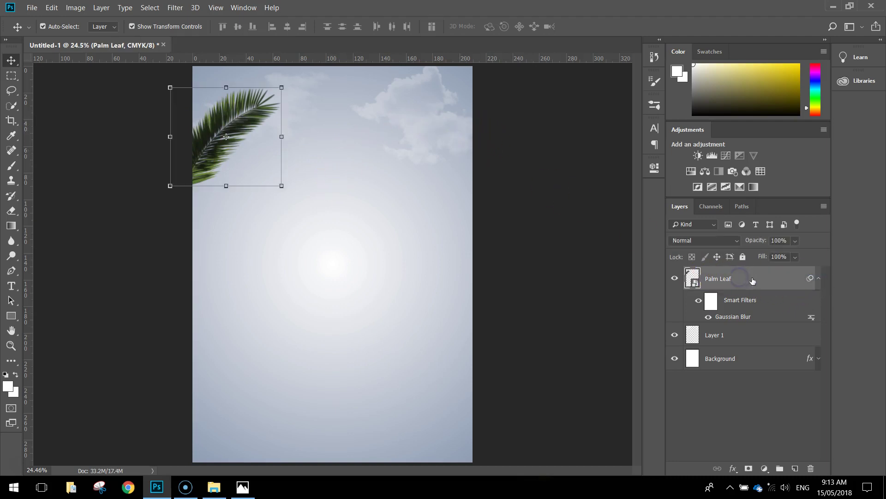
left_click(765, 278)
right_click(768, 280)
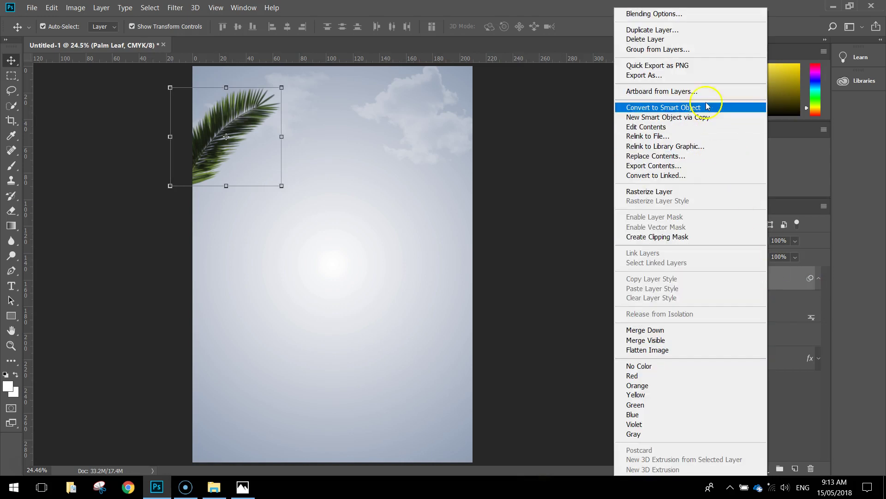
left_click(685, 32)
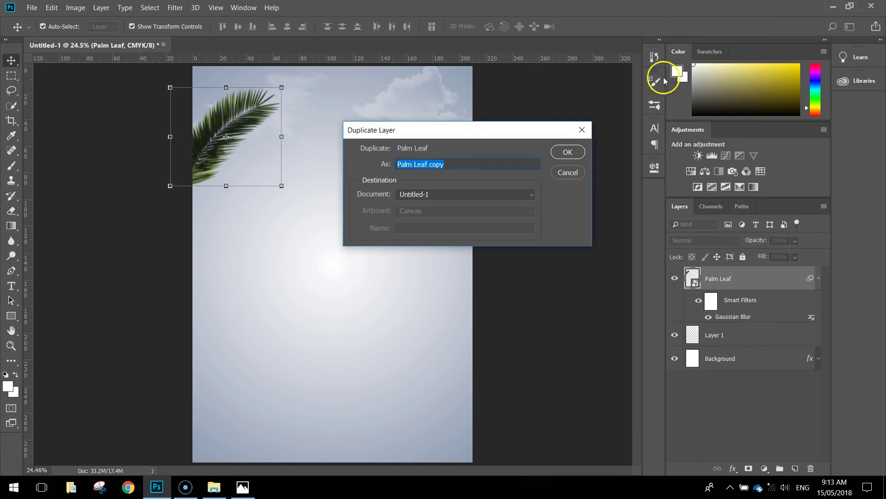
left_click(568, 152)
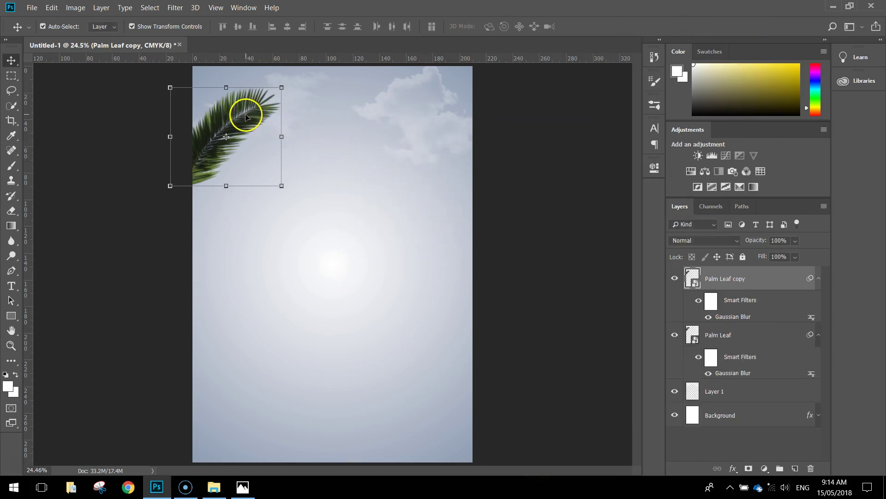
left_click_drag(246, 116, 432, 115)
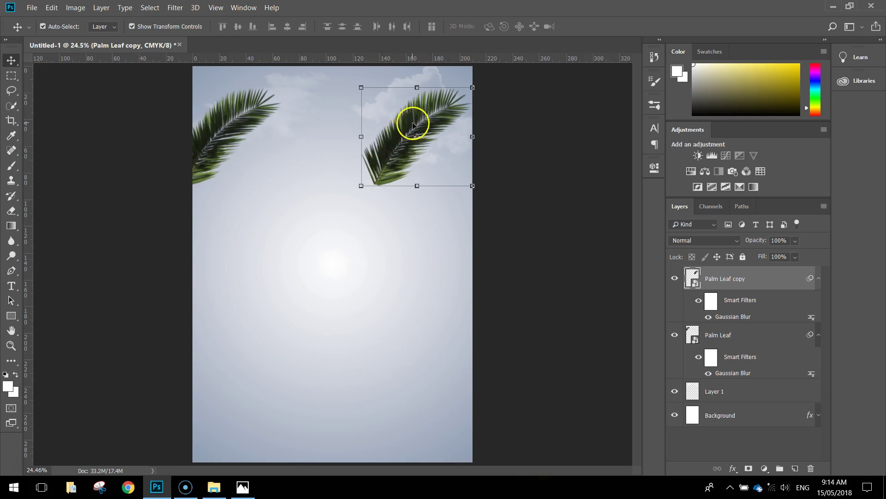
- Flip the leaf copy horizontally, move it right, and rotate it -33.38° into the corner
left_click(51, 8)
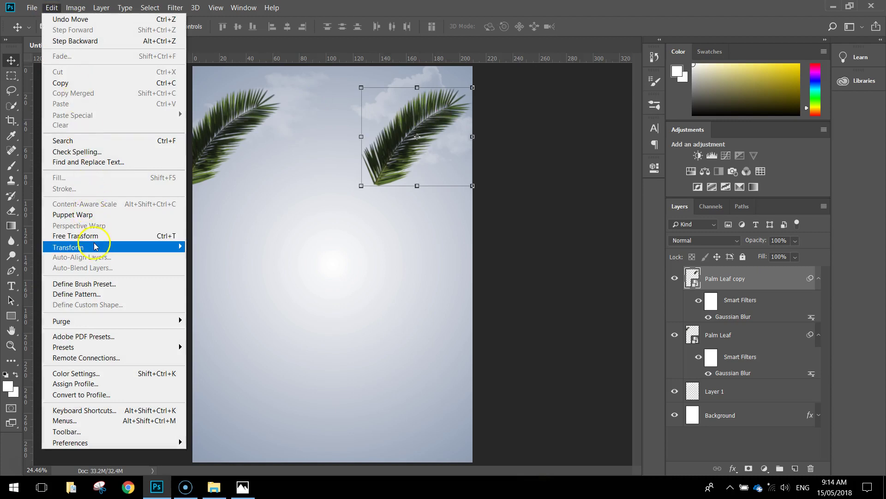
mouse_move(97, 247)
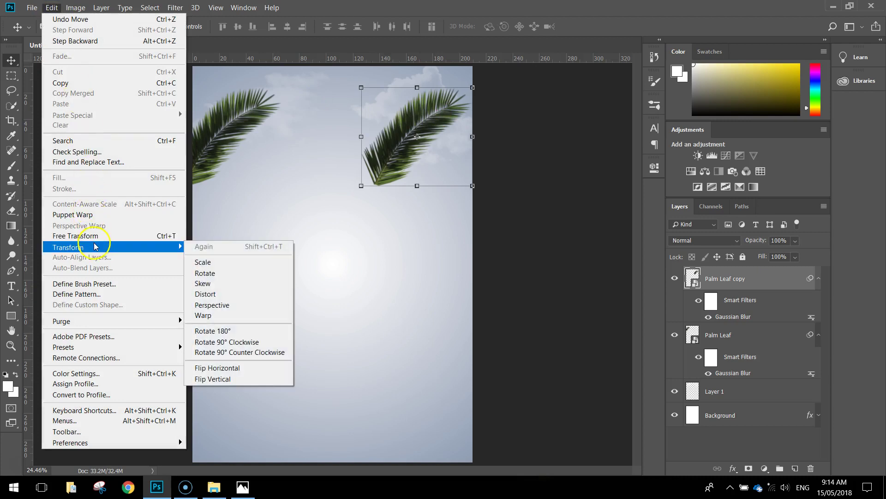
left_click(254, 369)
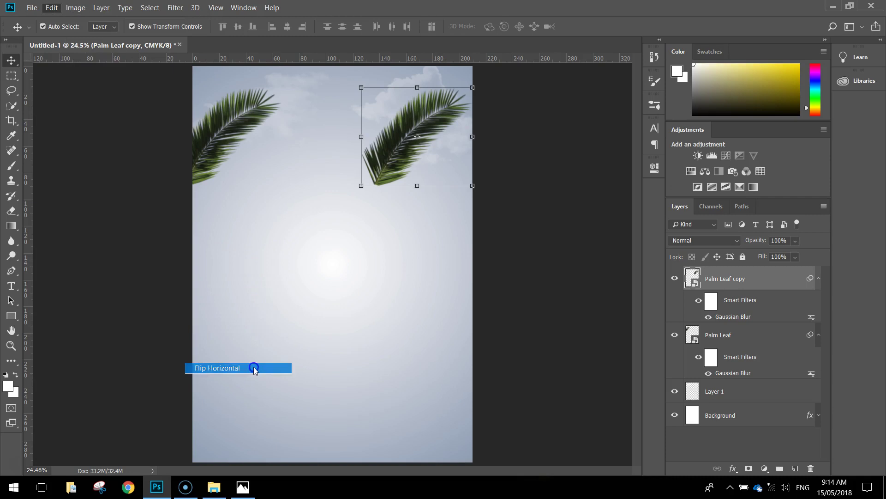
left_click_drag(398, 120, 427, 120)
left_click(513, 122)
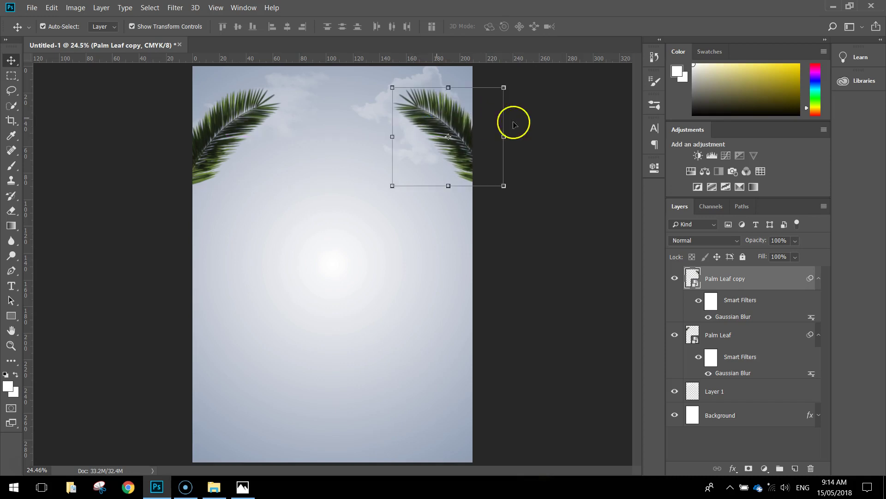
left_click(474, 201)
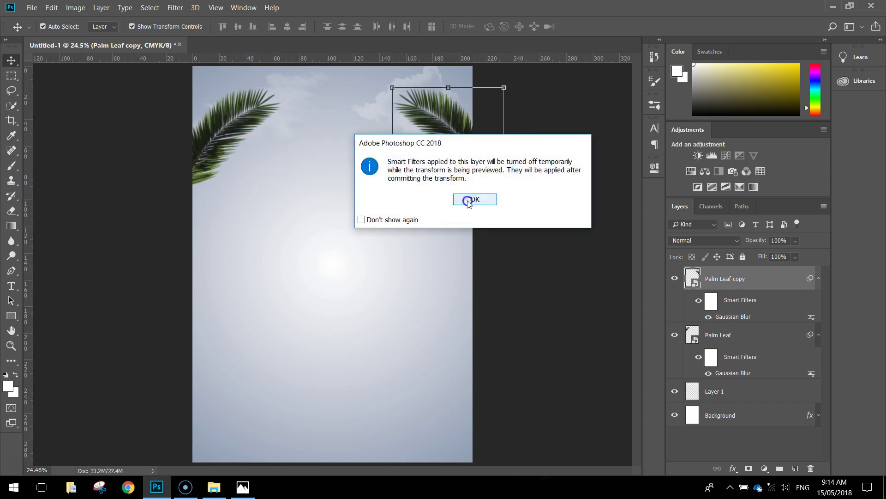
left_click_drag(544, 203, 579, 127)
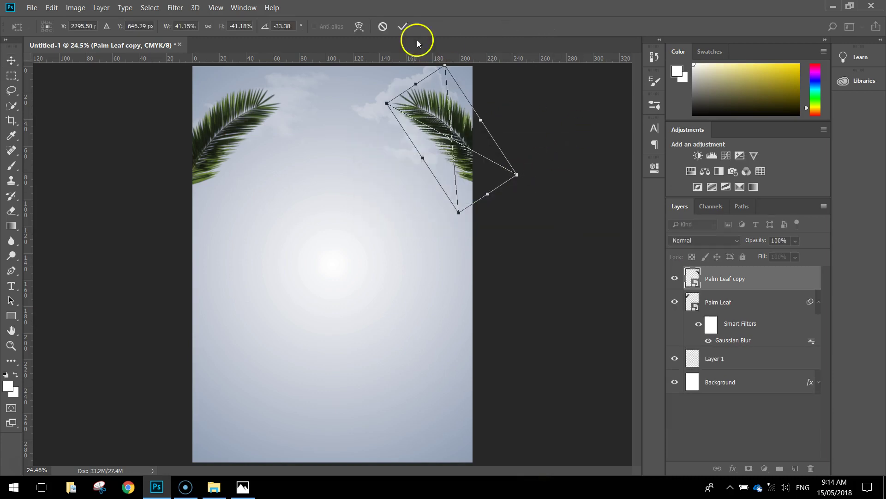
left_click(404, 27)
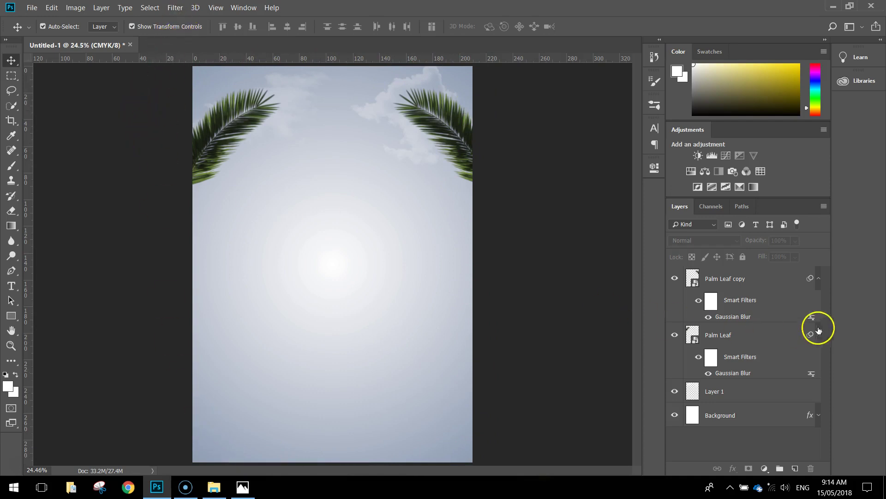
- Collapse both smart filter lists, create a layer named Vignette, and place it below the leaves
left_click(819, 278)
left_click(819, 303)
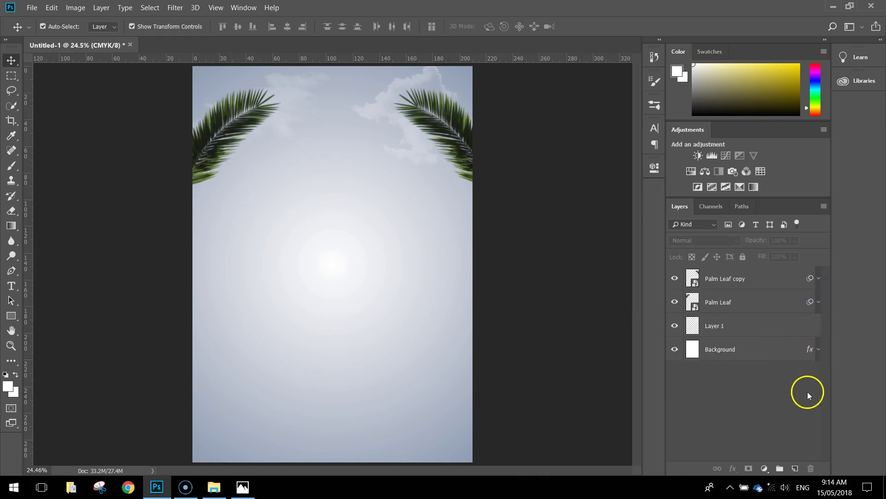
left_click(795, 468)
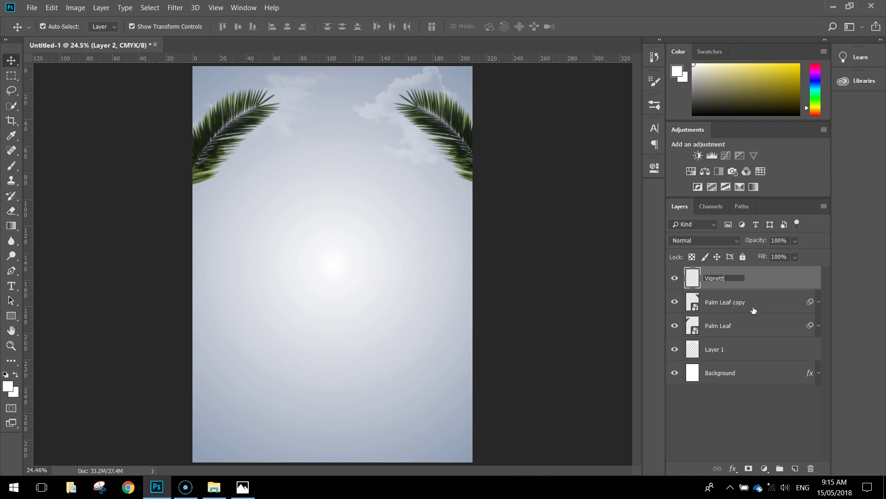
left_click(733, 280)
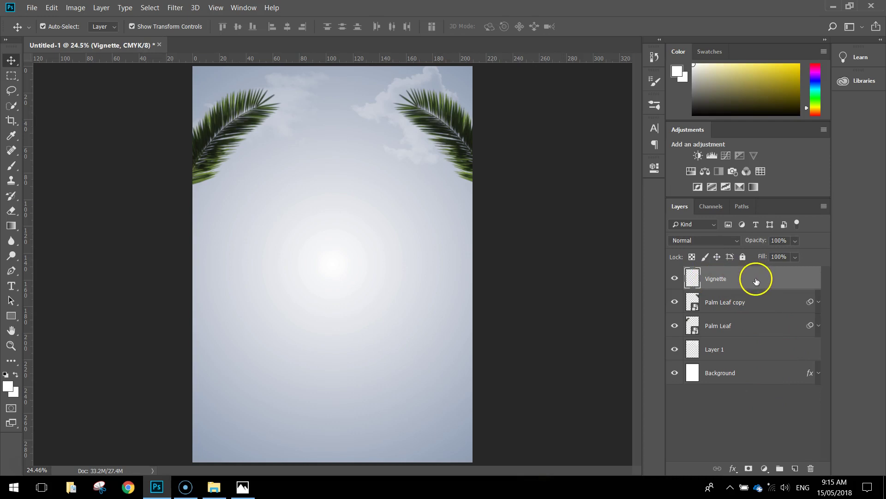
left_click_drag(754, 279, 758, 330)
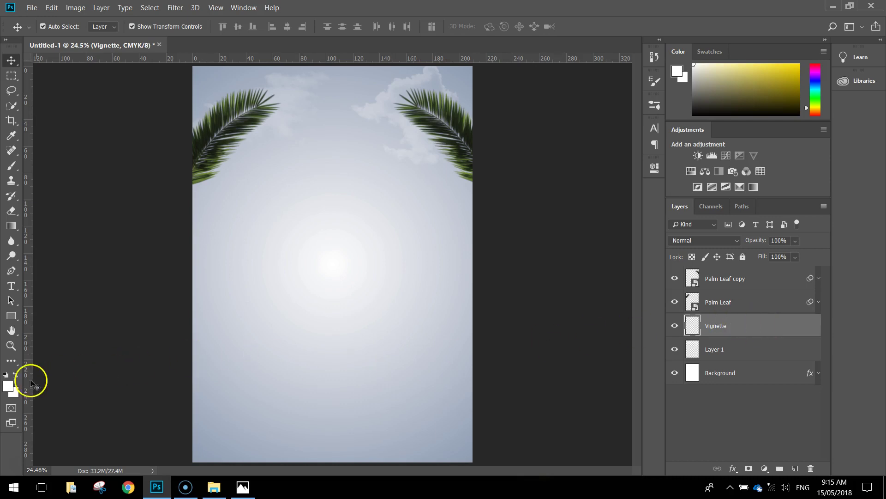
- Set the foreground colour to pure black
left_click(8, 386)
left_click_drag(398, 284, 374, 316)
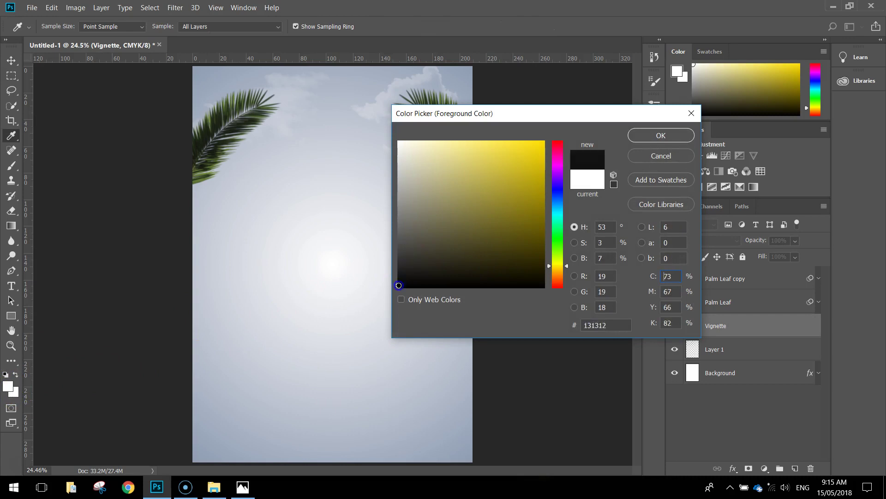
left_click(648, 137)
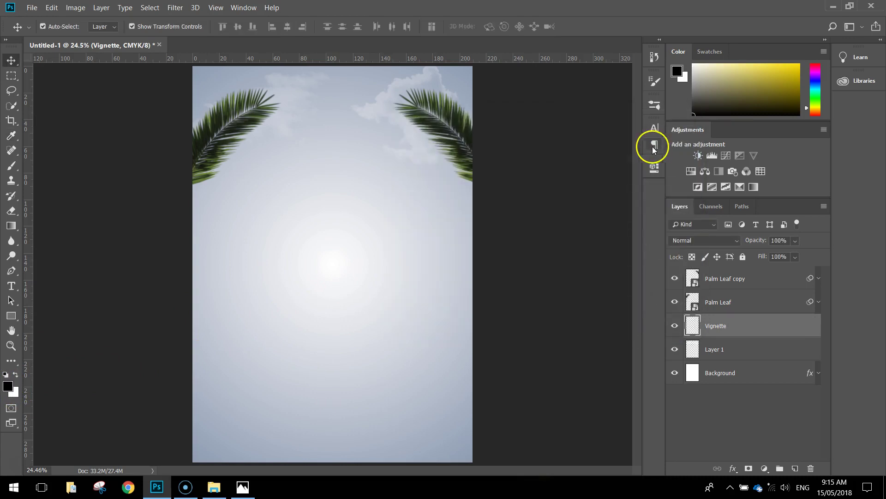
- Select the Gradient Tool with the Foreground to Transparent preset
left_click(9, 227)
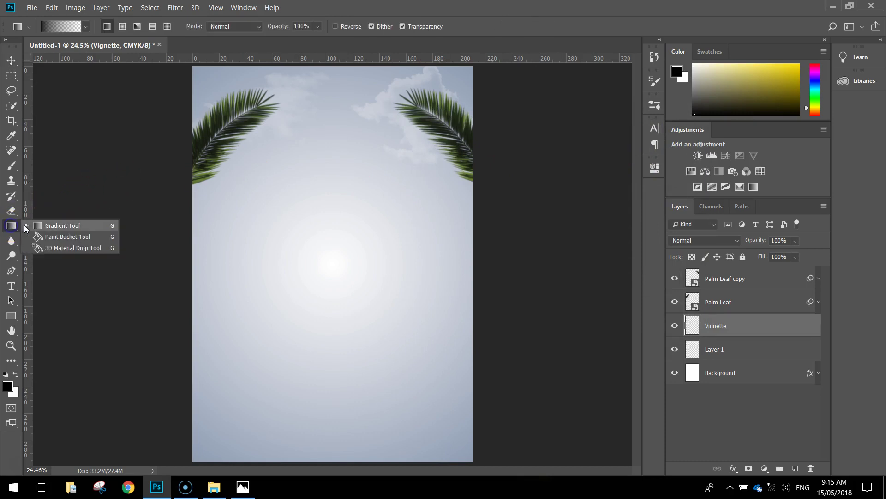
left_click(37, 225)
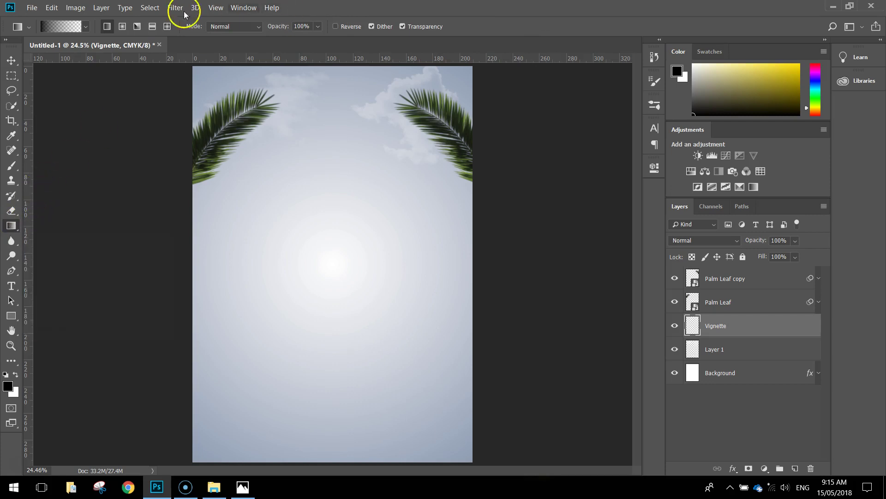
left_click(86, 27)
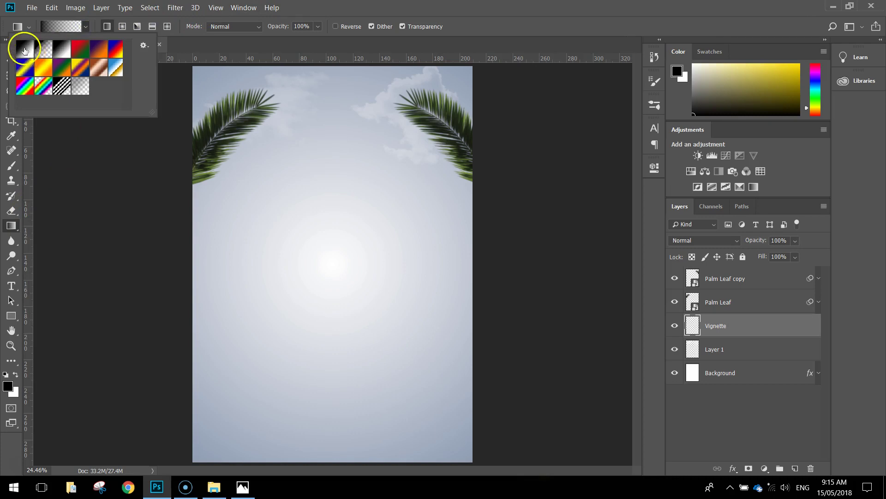
left_click(24, 49)
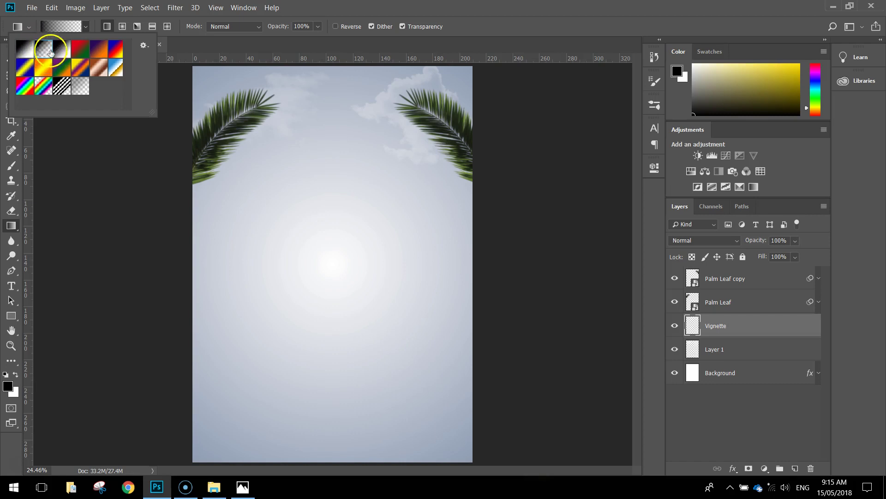
left_click(150, 8)
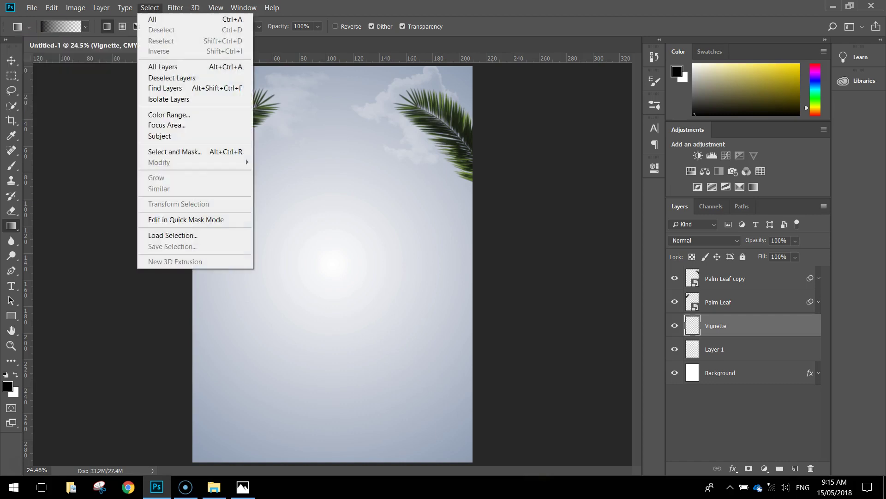
left_click(359, 12)
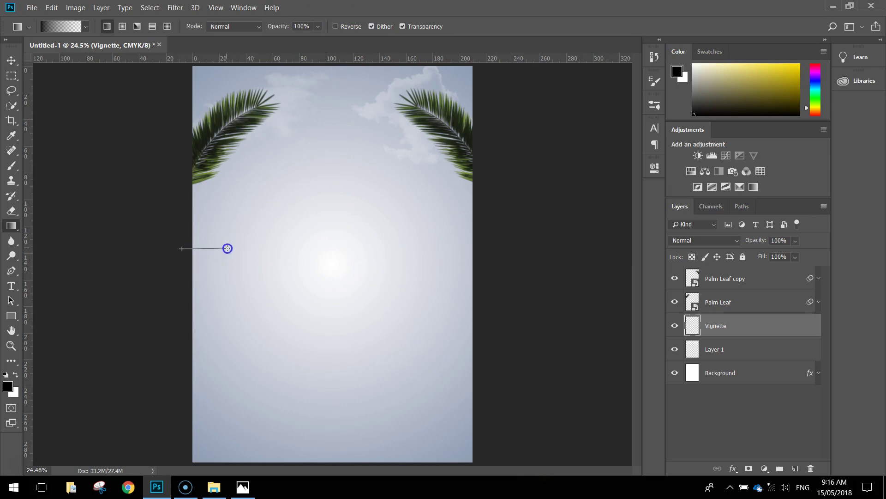
- Drag black gradients in from the left, right, top and bottom edges on the Vignette layer
left_click_drag(228, 249, 228, 249)
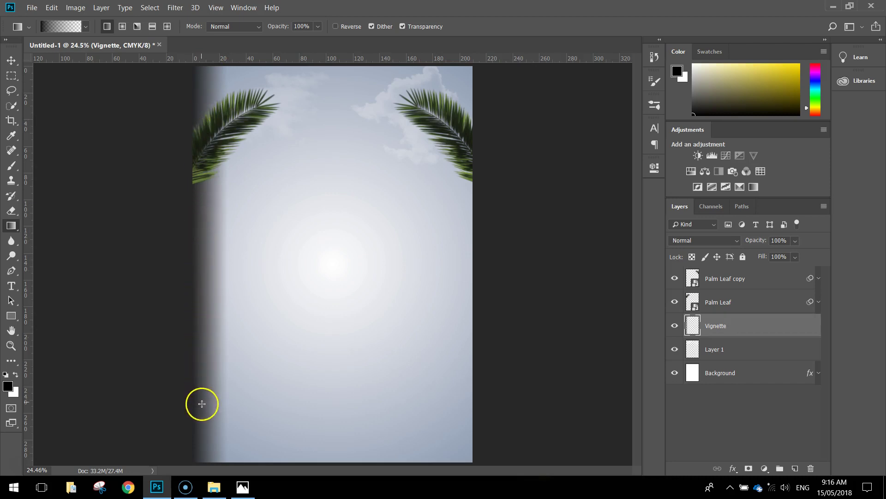
left_click_drag(477, 247, 452, 245)
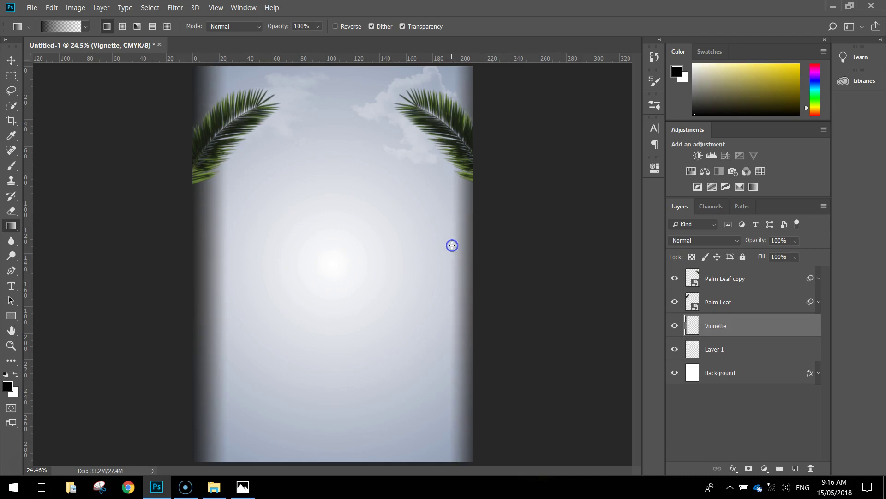
key("ctrl+minus")
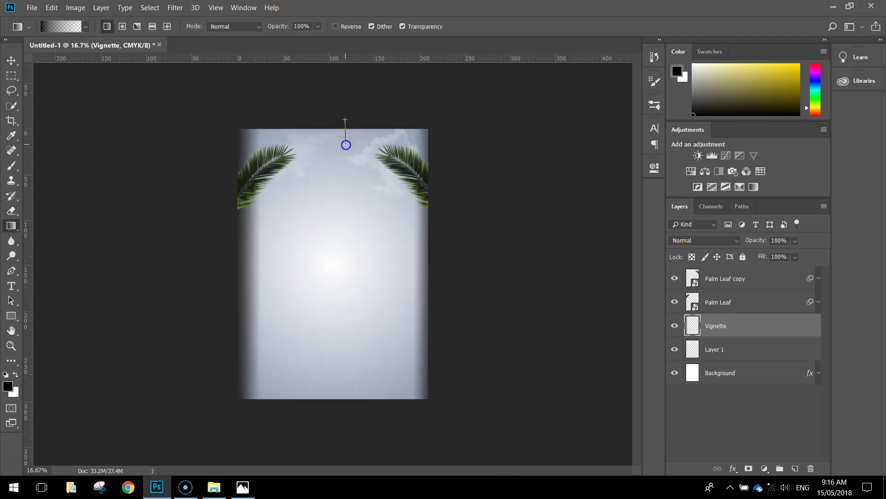
left_click_drag(346, 144, 346, 145)
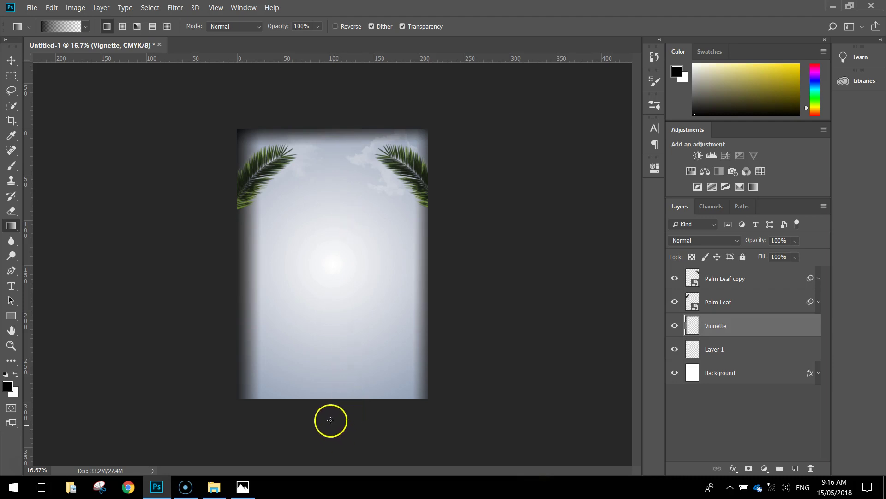
left_click_drag(327, 409, 327, 409)
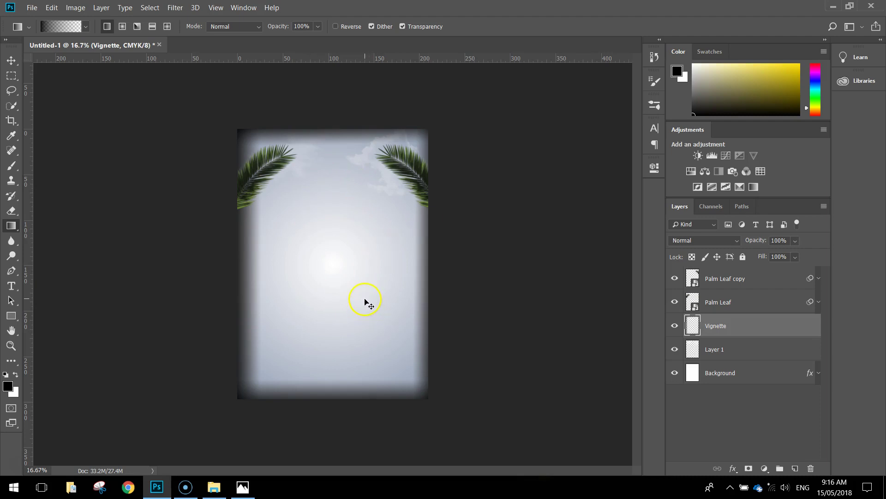
key("ctrl+plus")
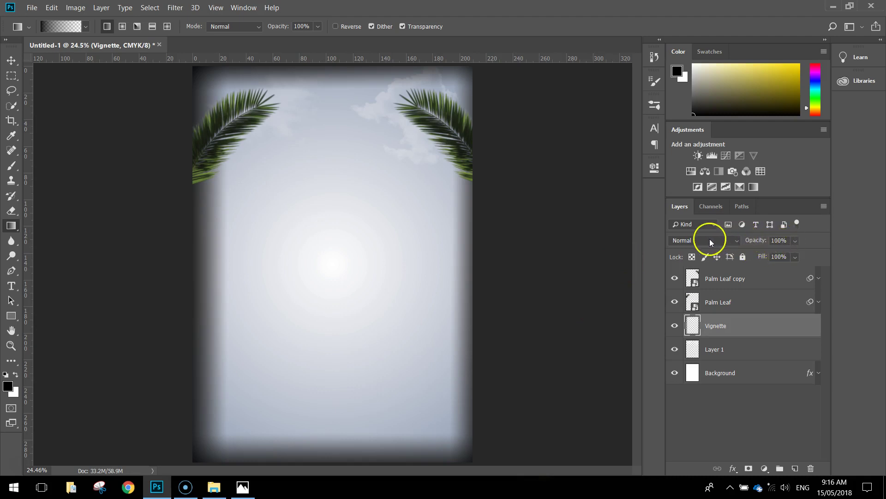
- Set the Vignette layer to Overlay and toggle its visibility to compare the effect
left_click(737, 241)
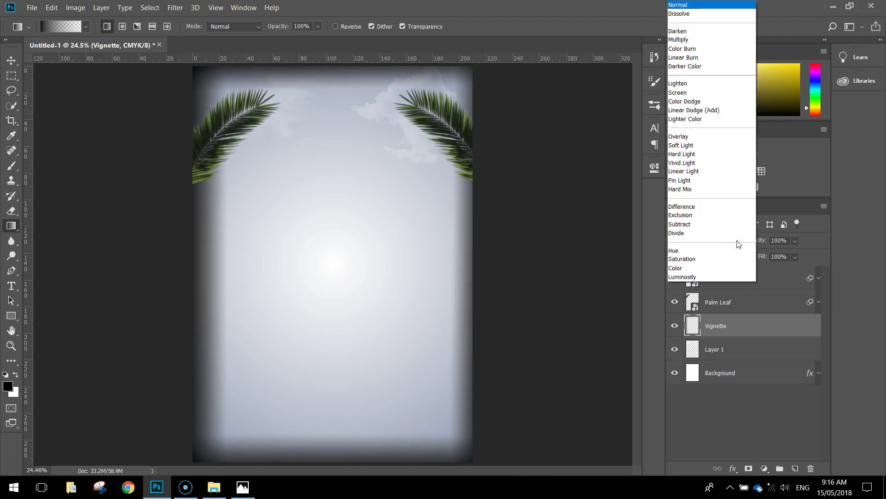
left_click(692, 138)
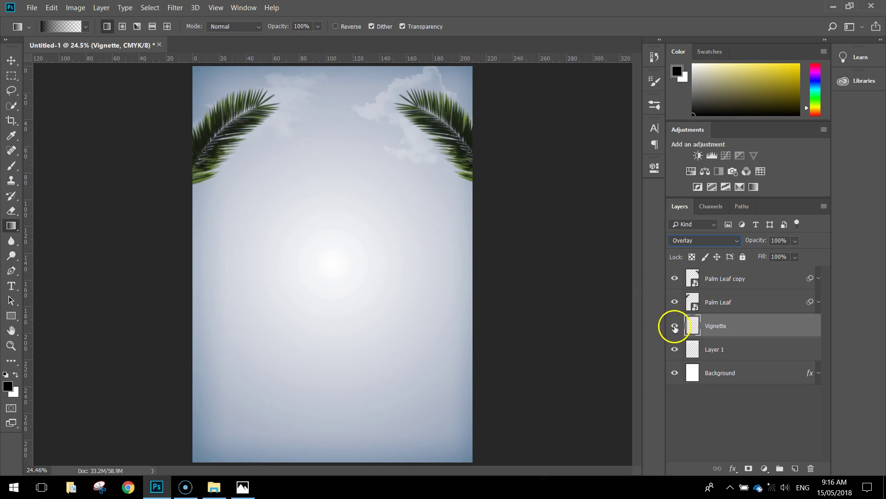
left_click(675, 326)
left_click(674, 326)
left_click(674, 326)
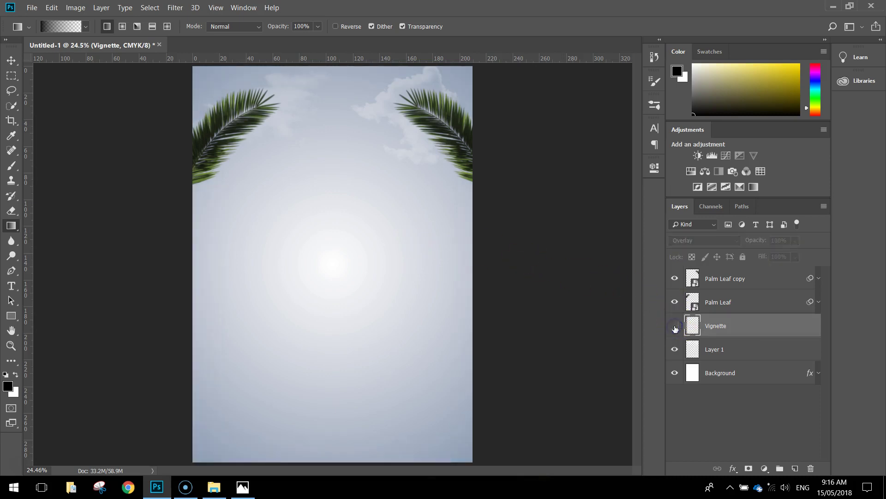
left_click(674, 326)
left_click(674, 326)
left_click(675, 326)
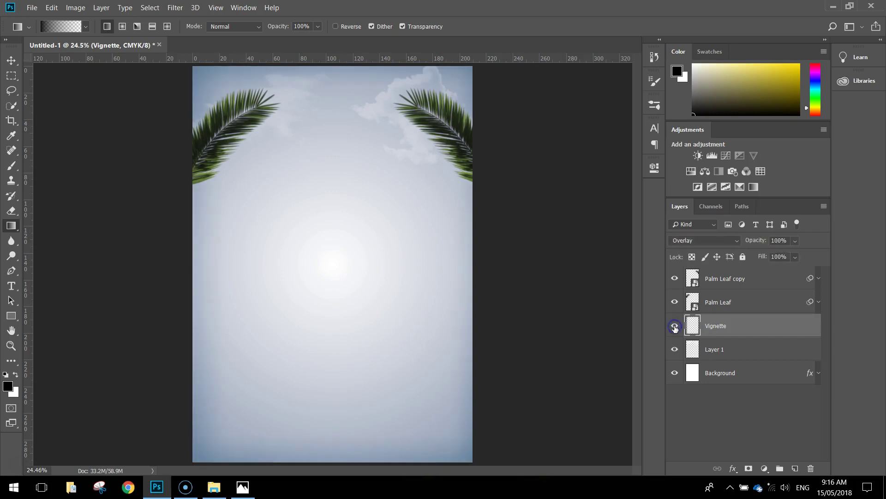
left_click(674, 326)
left_click(675, 327)
left_click(675, 326)
left_click(675, 327)
- Drag the Vignette layer within the Layers panel
left_click(698, 325)
left_click_drag(699, 325, 710, 346)
left_click_drag(711, 346, 683, 269)
- Add a Pattern Fill layer using the dotted pattern at 100% scale
left_click(764, 469)
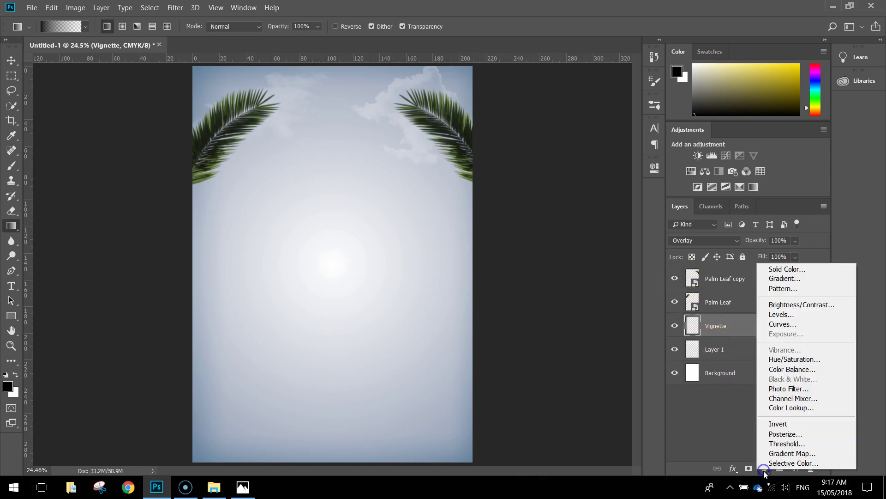
left_click(764, 470)
left_click(764, 469)
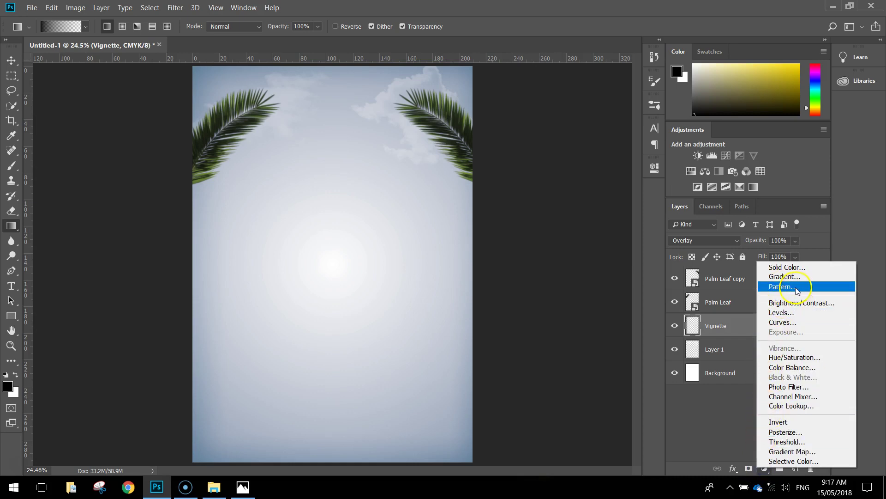
left_click(797, 288)
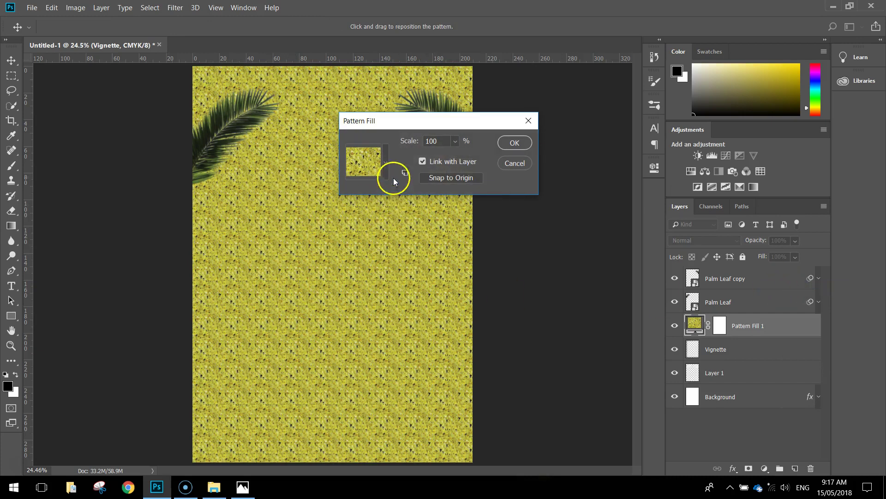
left_click(386, 162)
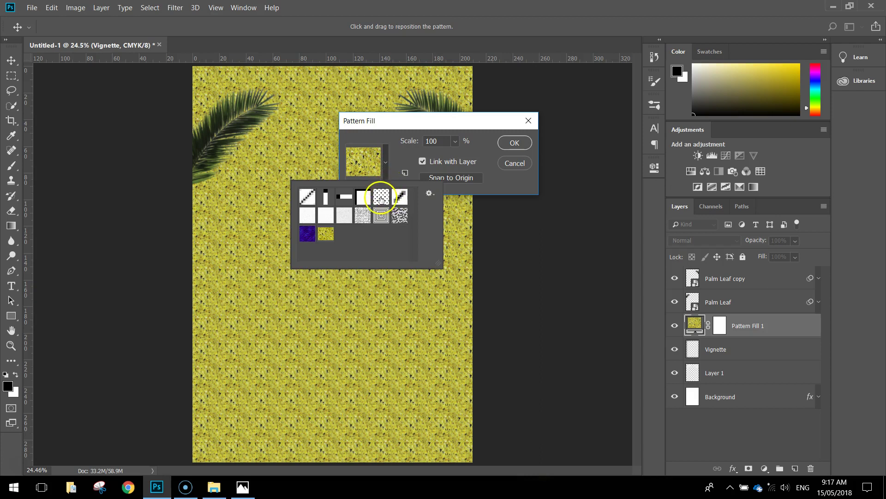
left_click(381, 197)
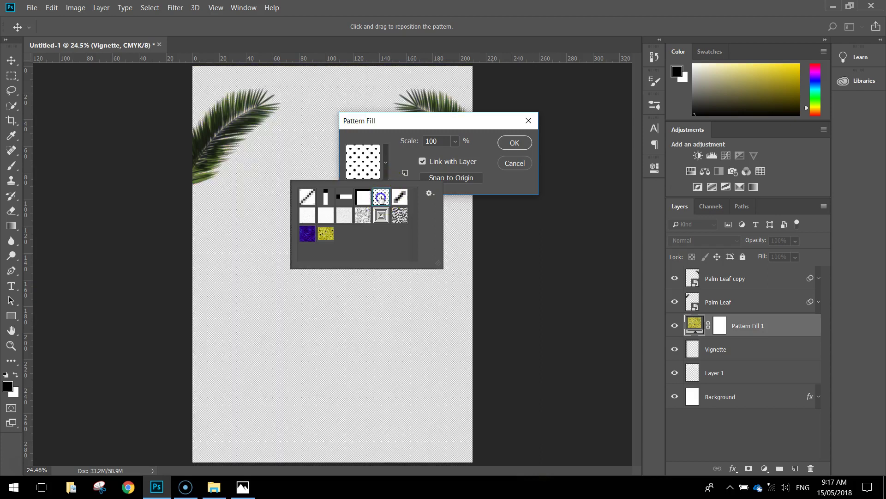
left_click(390, 122)
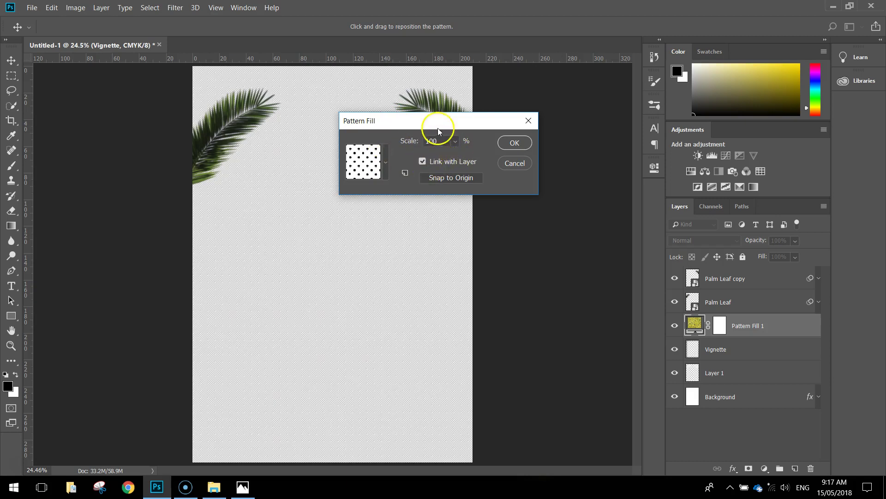
left_click(514, 143)
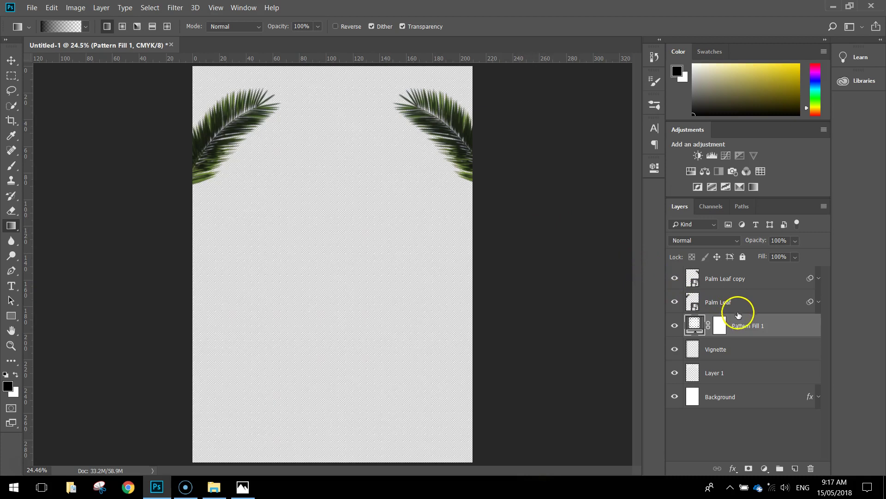
- Drag Pattern Fill 1 above Palm Leaf copy and select its layer mask
left_click_drag(766, 324, 779, 279)
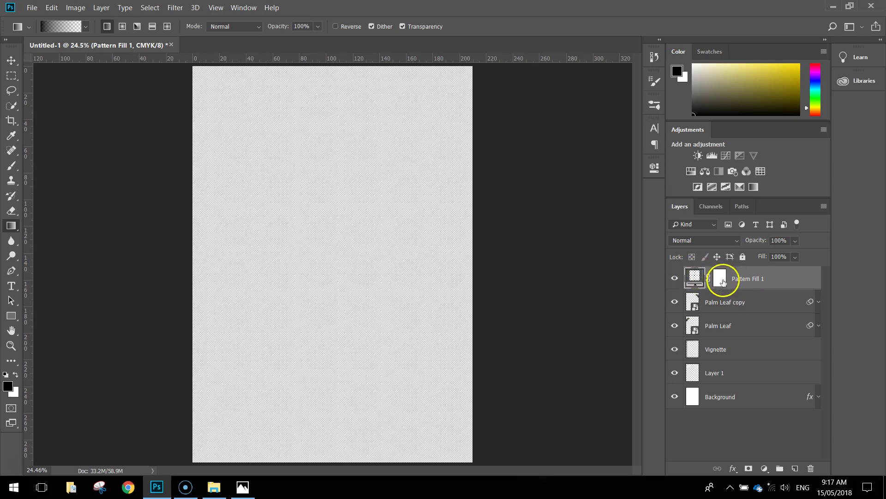
left_click(720, 279)
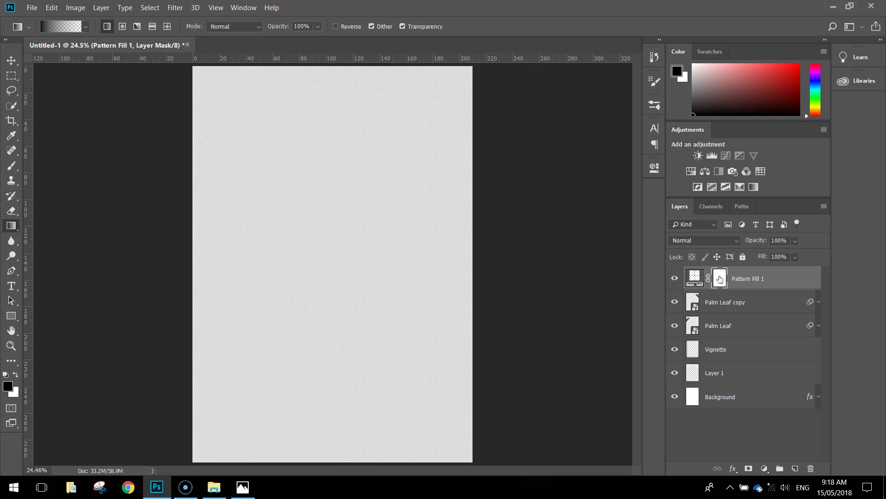
- Switch to the Brush tool and pick a soft round brush from General Brushes
left_click(11, 166)
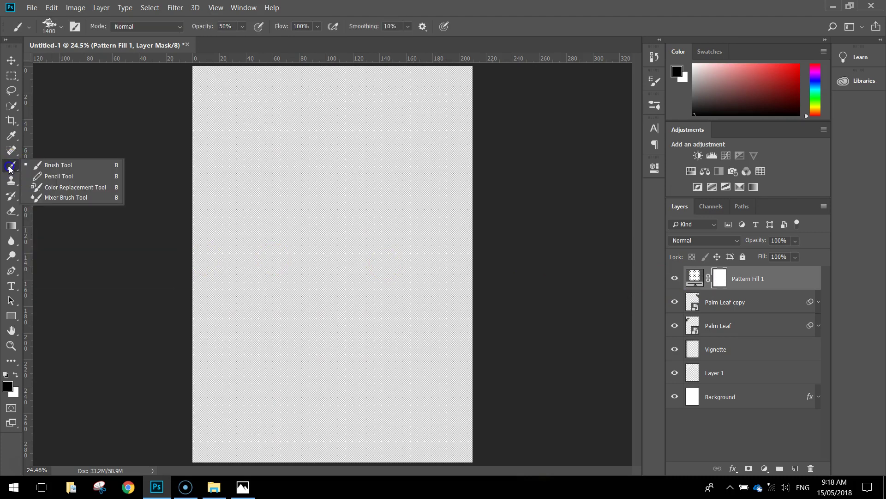
left_click(9, 168)
left_click(61, 29)
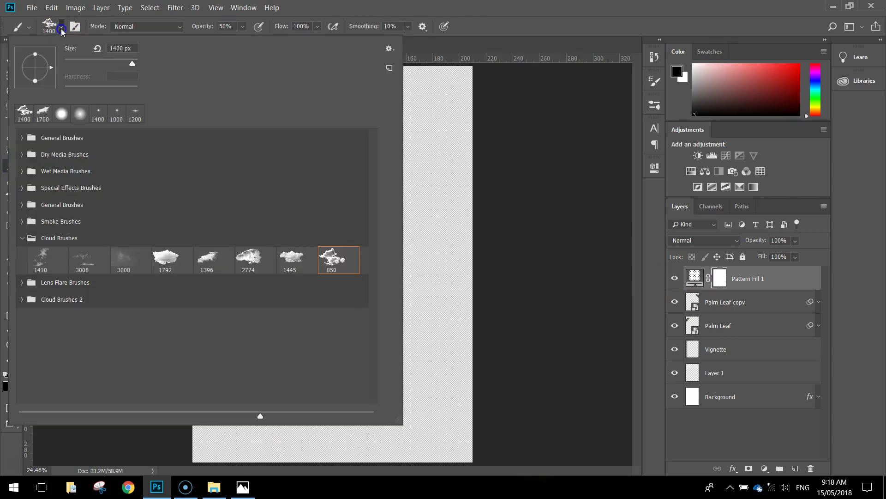
left_click(22, 240)
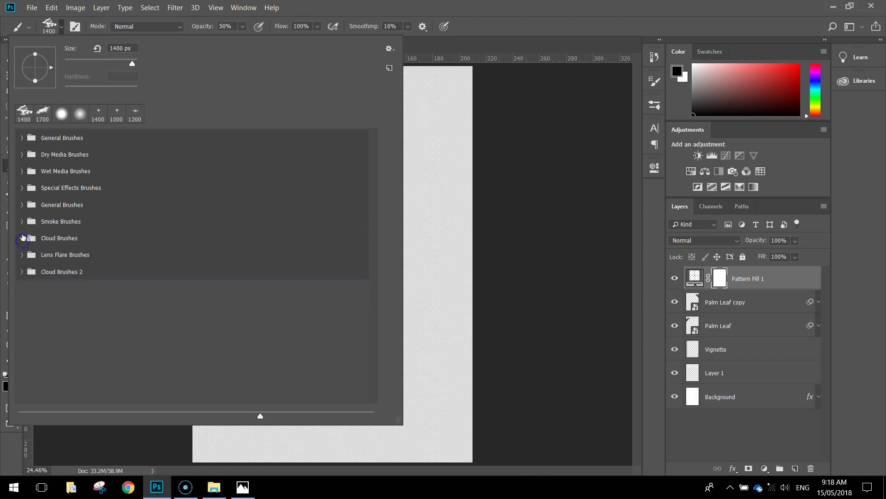
left_click(20, 139)
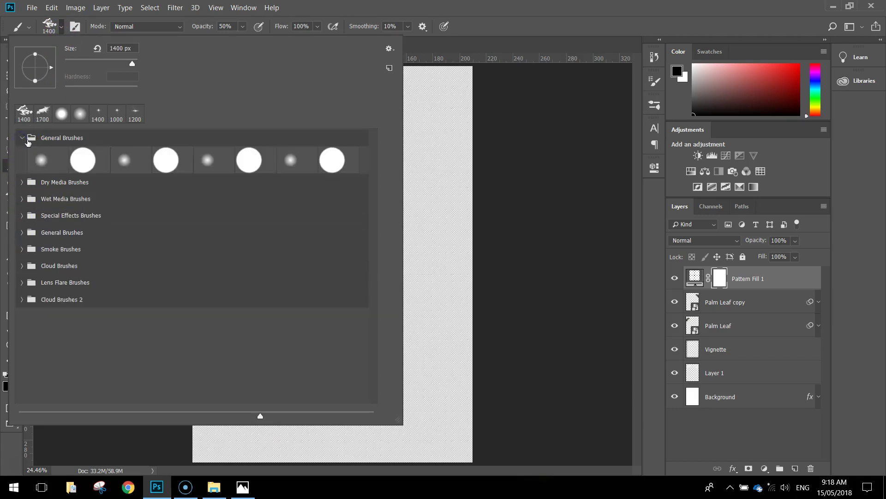
left_click(44, 157)
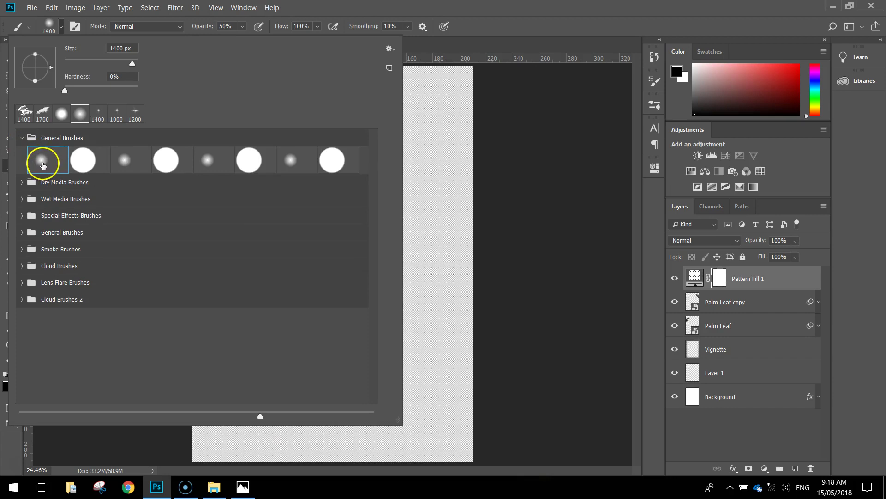
left_click(471, 8)
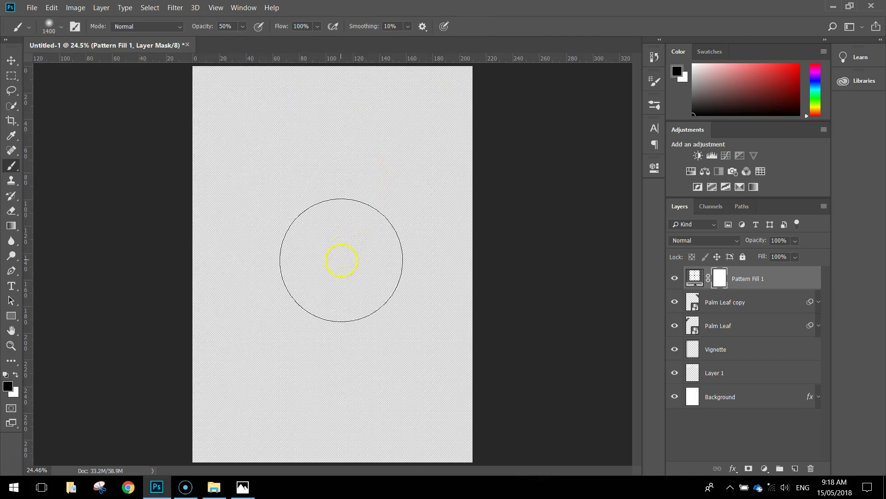
- Keep black as the foreground colour and enlarge the brush to 3000 px
left_click(8, 385)
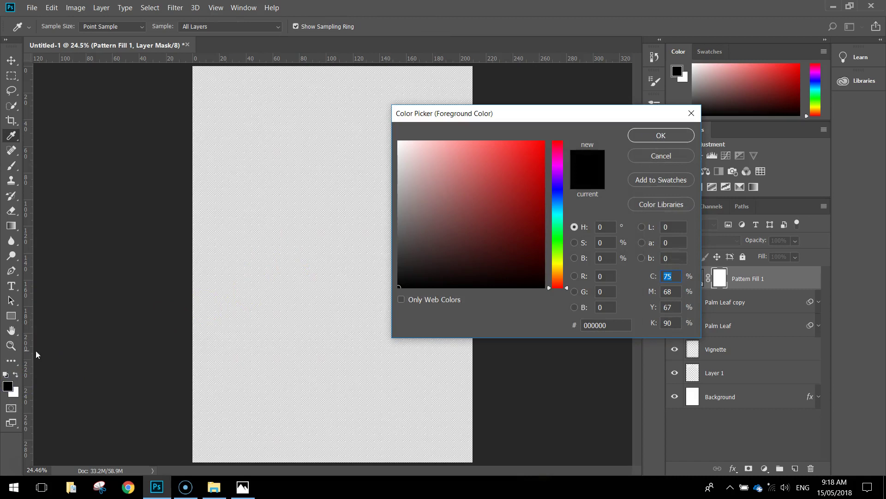
left_click(396, 277)
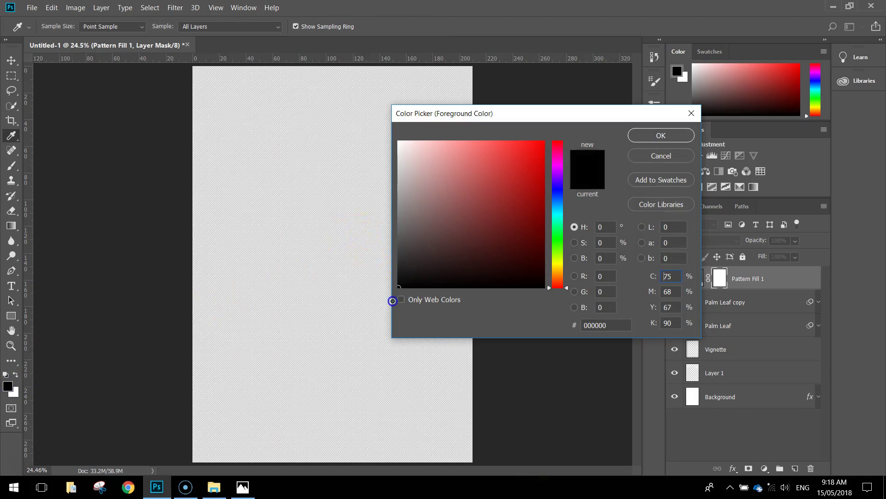
left_click(643, 138)
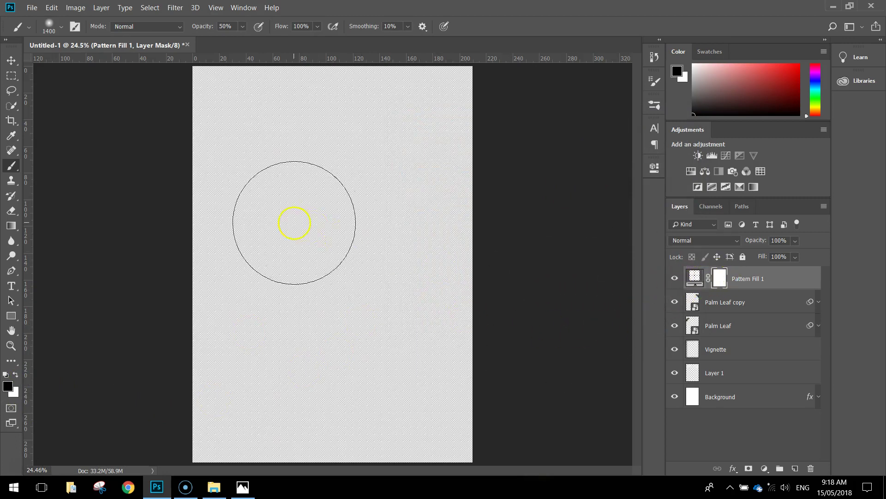
key("bracketright")
key("bracketright")
key("bracketright")
key("bracketright")
key("bracketright")
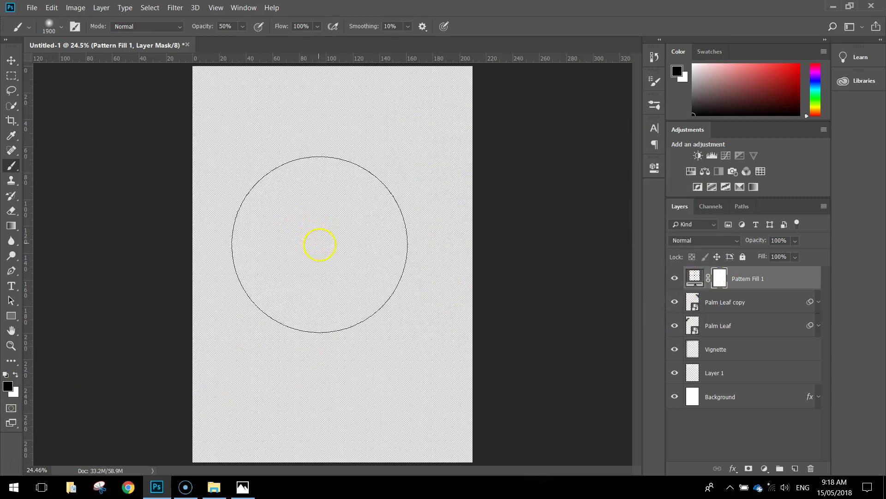
key("bracketright")
key("bracketright")
key("bracketright")
key("bracketright")
key("bracketright")
key("bracketright")
key("bracketright")
key("bracketright")
key("bracketright")
key("bracketright")
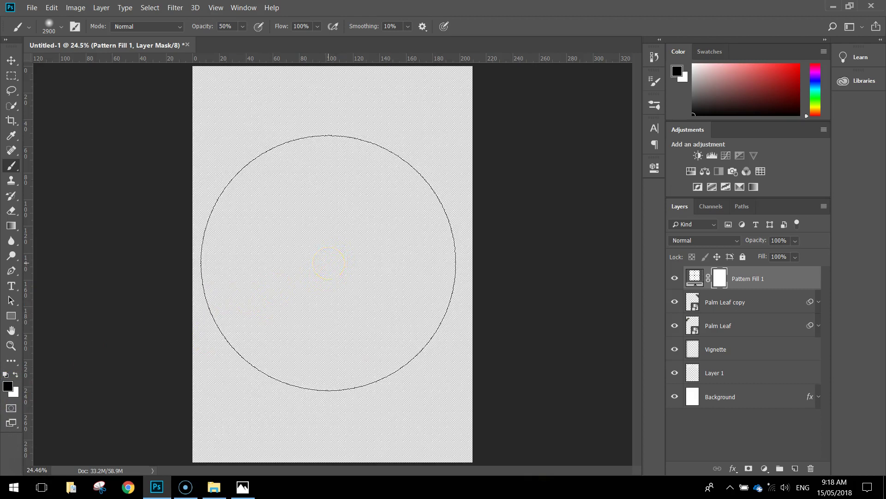
key("bracketright")
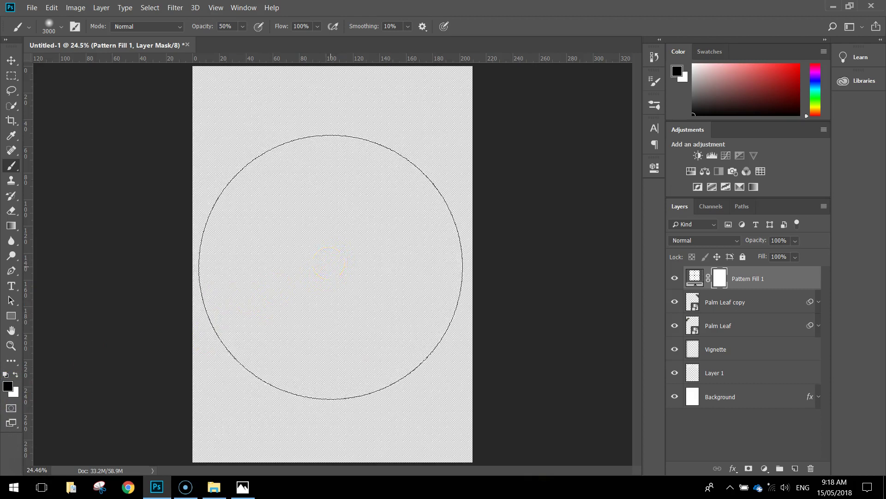
- Paint black on the Pattern Fill 1 mask over the top palm leaves and the centre
left_click(330, 267)
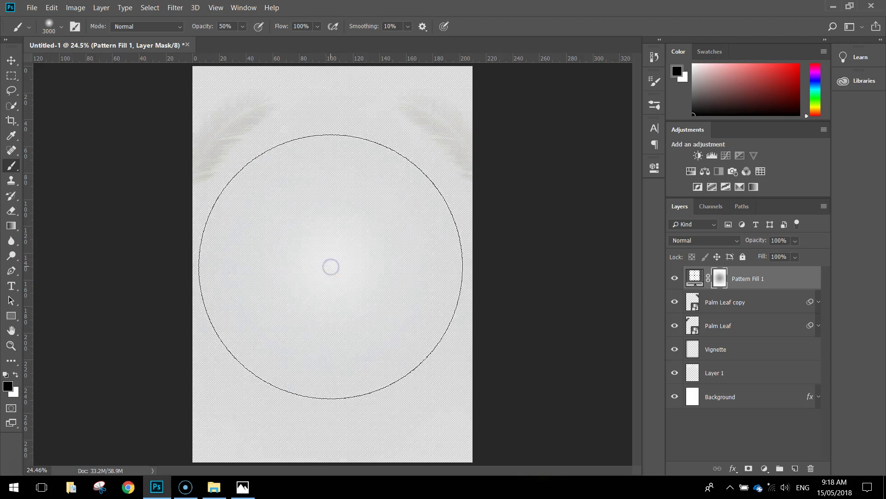
mouse_move(331, 239)
left_mouse_down()
mouse_move(334, 325)
mouse_move(313, 331)
mouse_move(330, 338)
mouse_move(354, 324)
mouse_move(322, 266)
left_mouse_up()
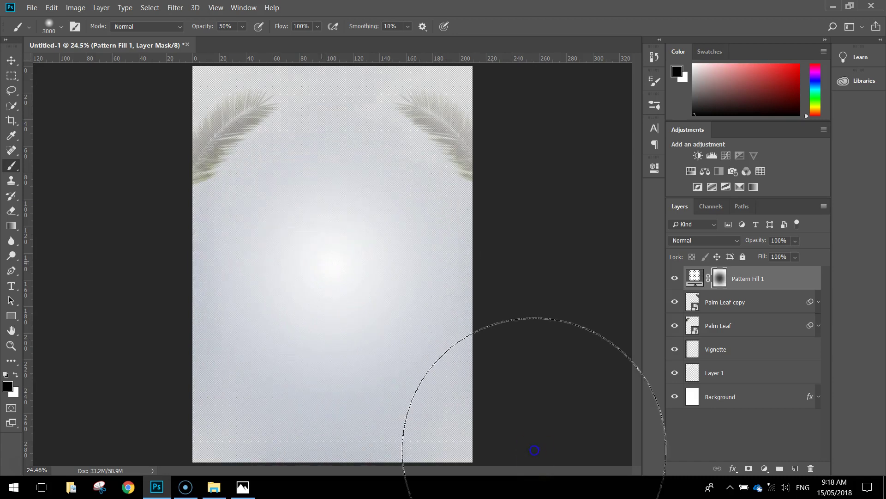
mouse_move(577, 416)
left_mouse_down()
mouse_move(600, 390)
mouse_move(404, 262)
mouse_move(446, 310)
left_mouse_up()
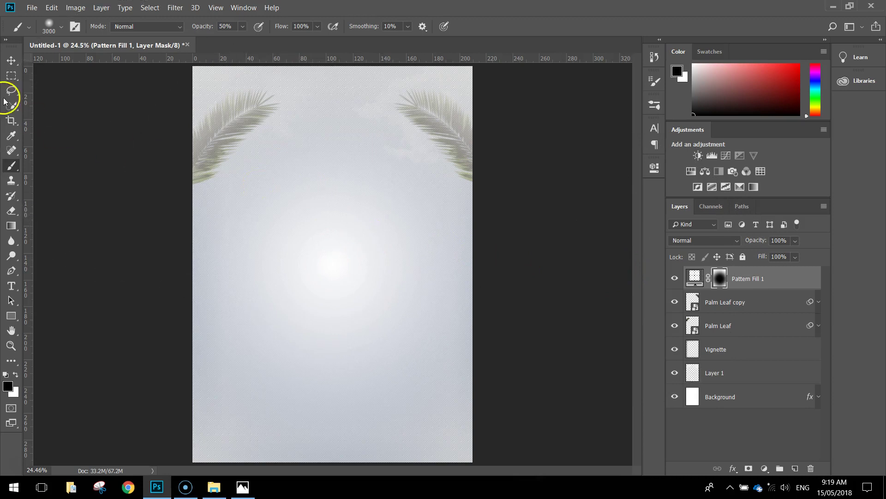
- Set the Pattern Fill 1 layer's blend mode to Divide, then deselect it to view the result
left_click(6, 61)
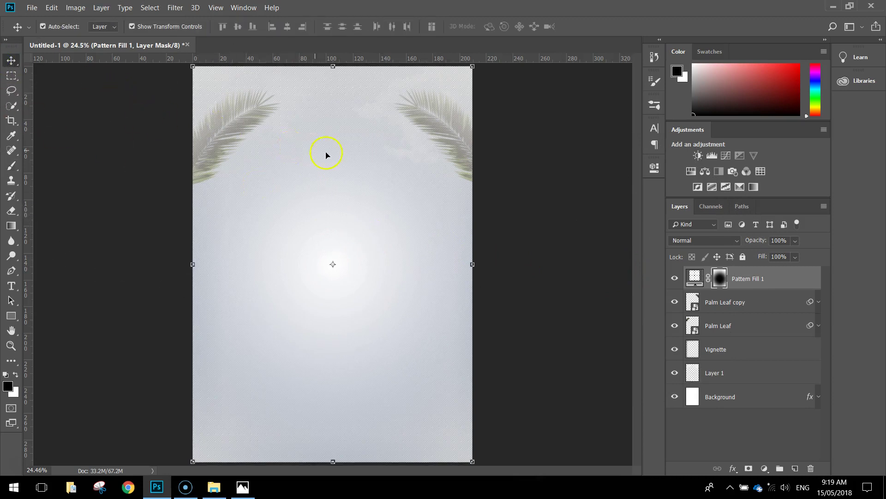
left_click(776, 278)
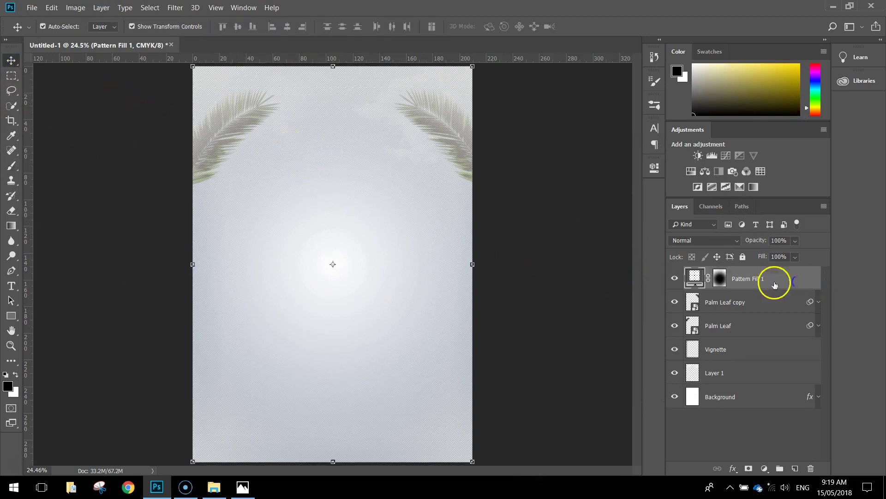
left_click(736, 240)
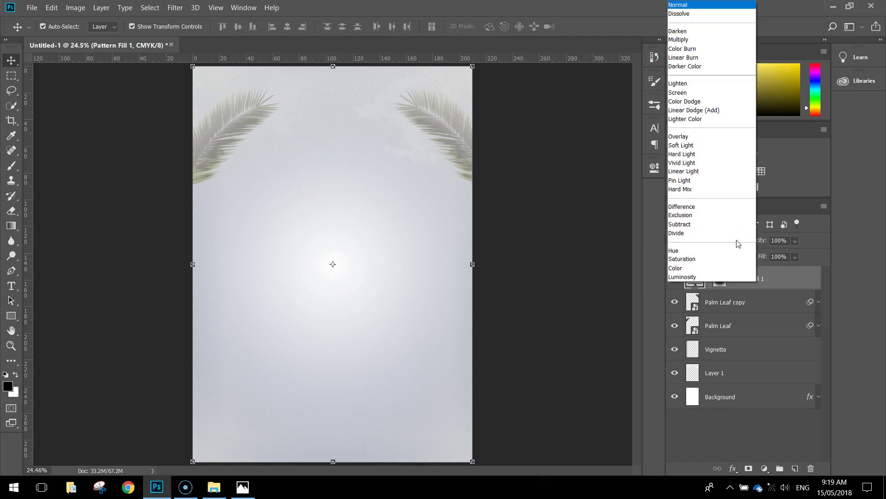
left_click_drag(737, 243, 678, 234)
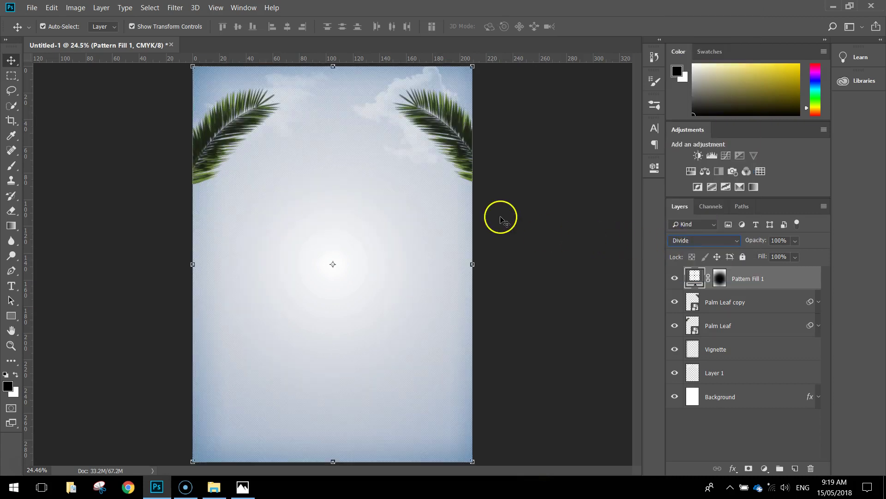
left_click(527, 193)
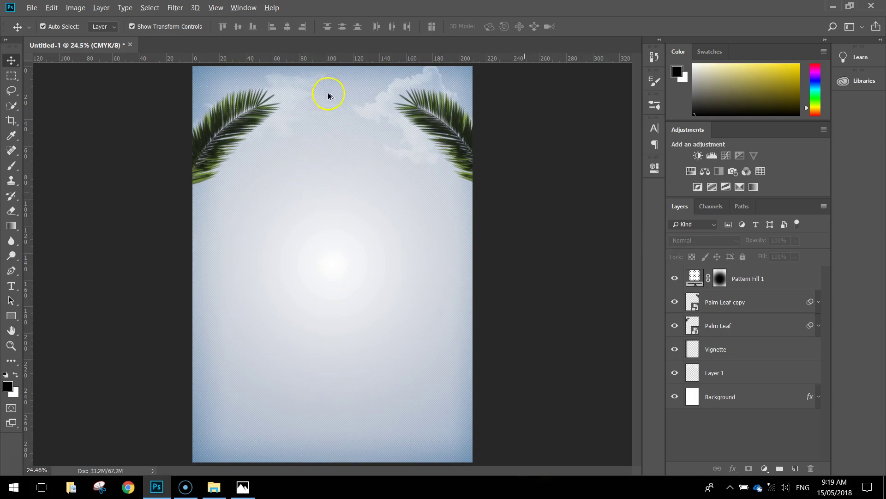
scroll(328, 95, "up", 3)
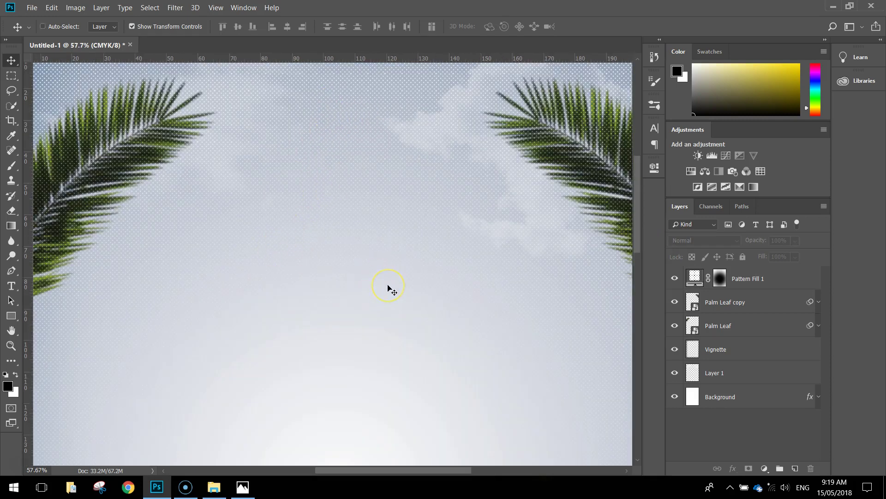
scroll(387, 288, "down", 3)
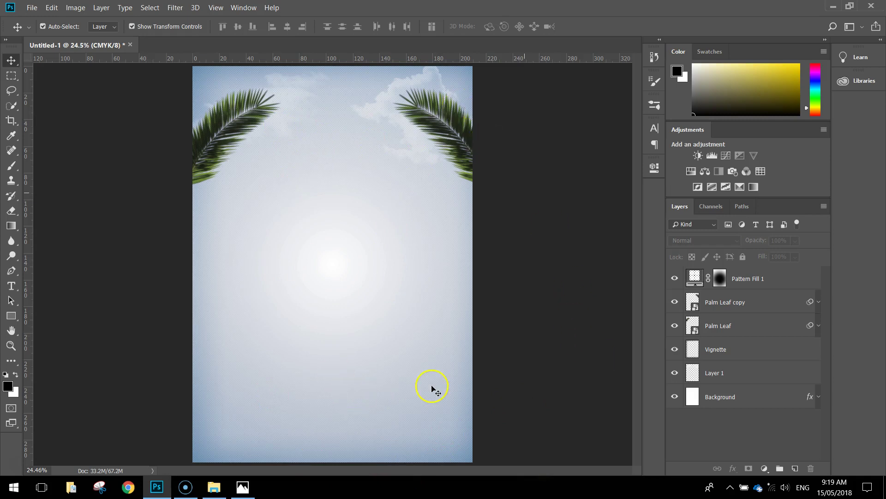
- Select all six layers from Pattern Fill 1 down to Background and group them into Group 1
left_click(781, 280)
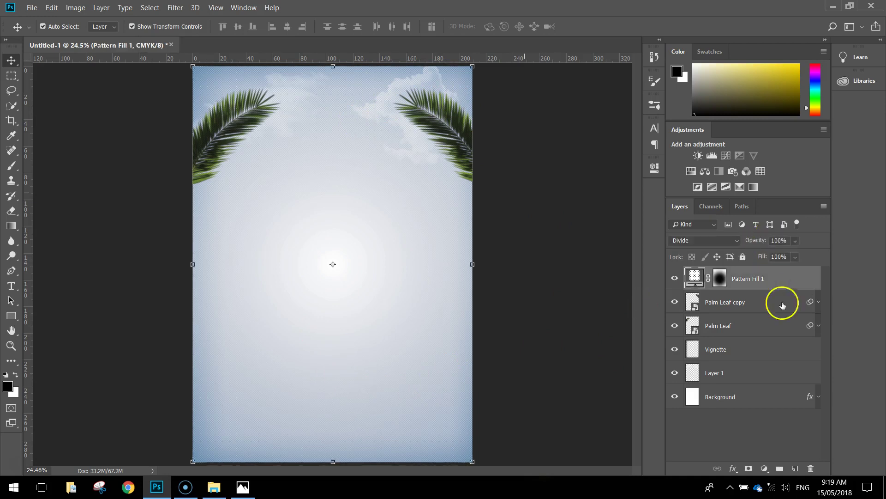
left_click(767, 397, "shift")
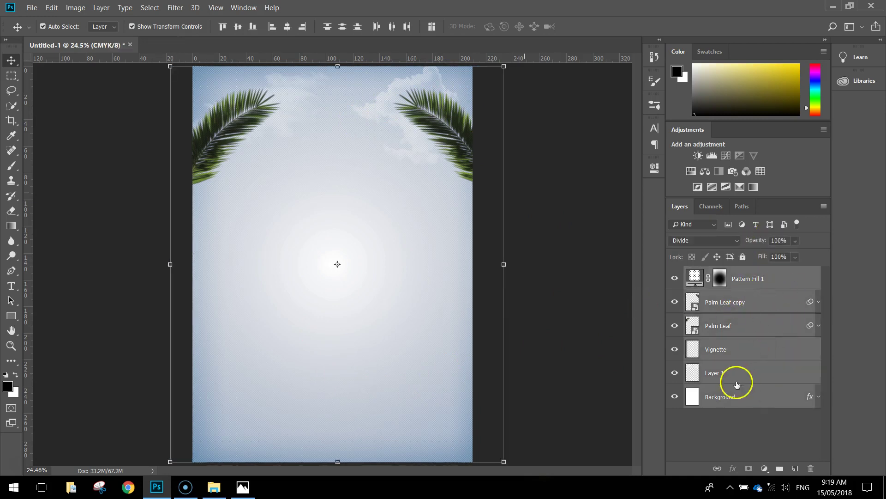
left_click(784, 277)
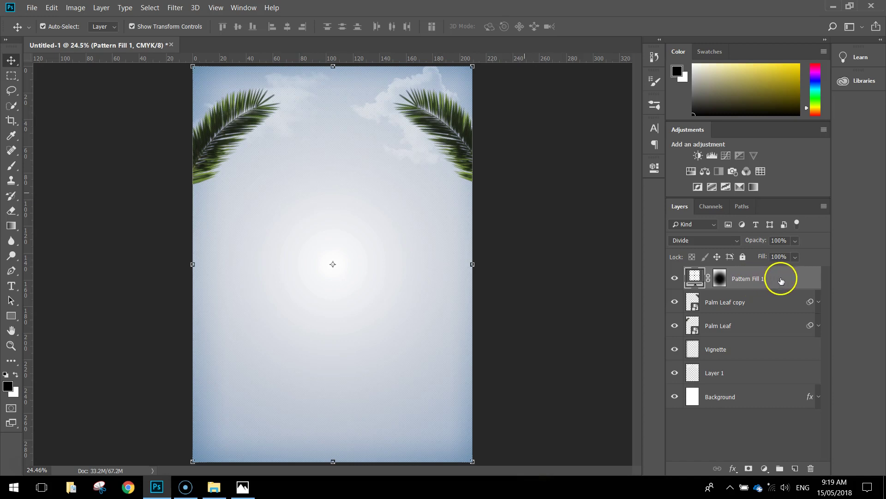
left_click(754, 400, "shift")
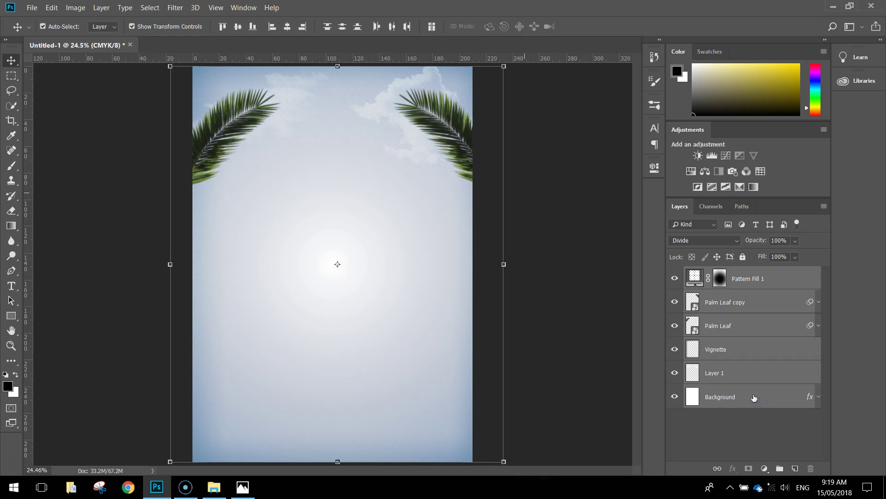
left_click_drag(754, 397, 781, 470)
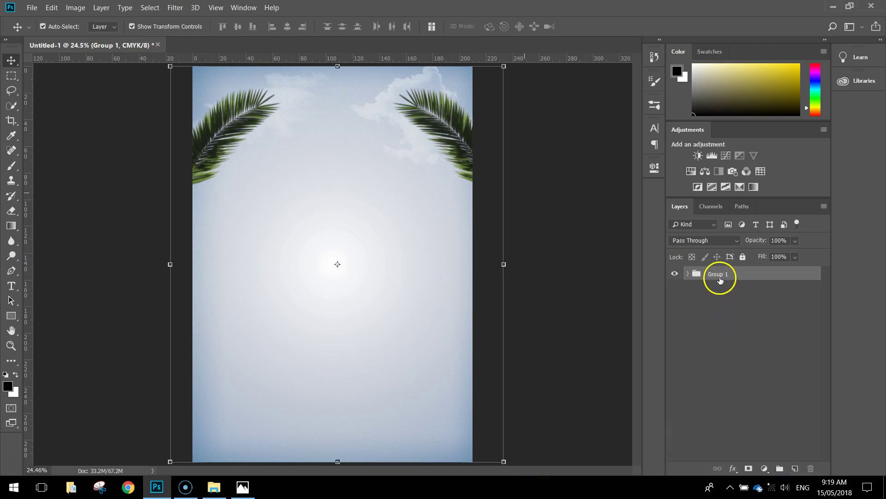
left_click(688, 274)
left_click(688, 274)
left_click(687, 274)
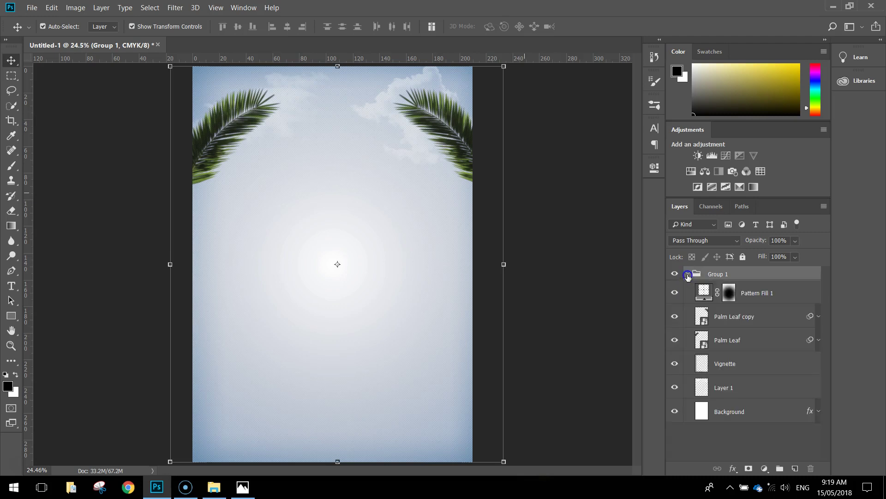
left_click(687, 274)
- Rename Group 1 to 'Background'
double_click(716, 275)
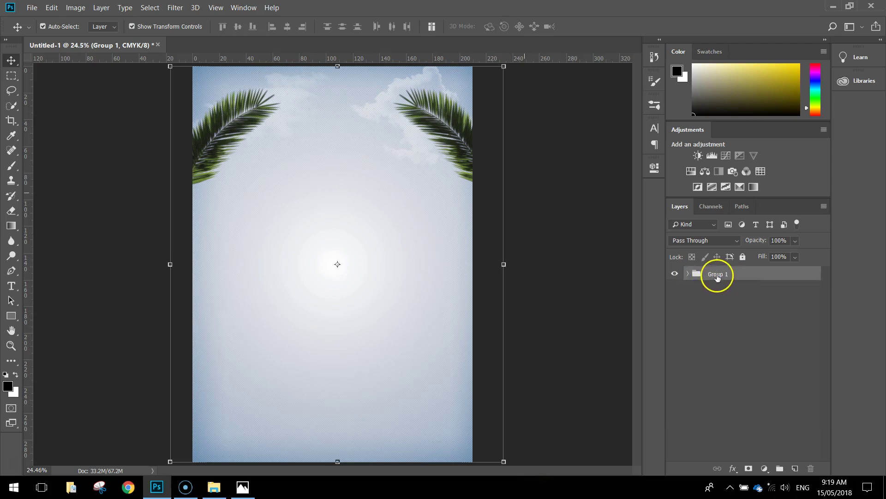
type("Background")
key("Return")
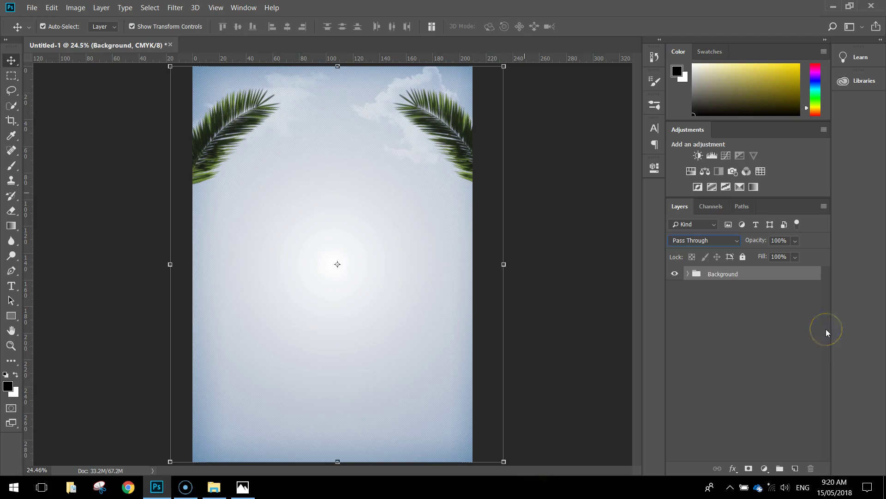
left_click(775, 330)
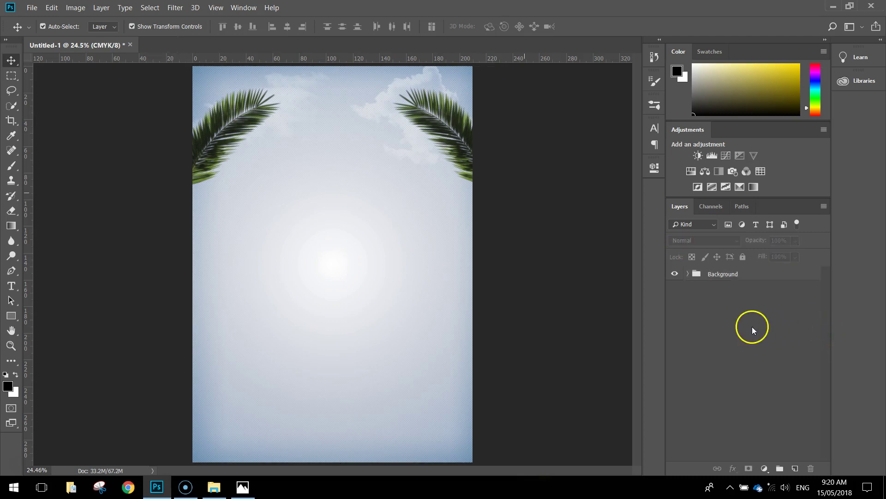
- Save the flyer to the Desktop as 'Drinks Flyers.psd' in Photoshop format
left_click(32, 7)
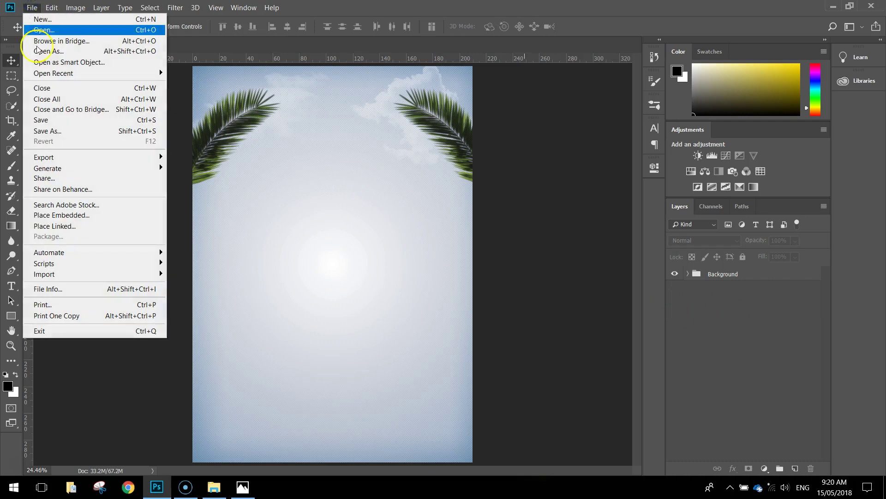
left_click(52, 120)
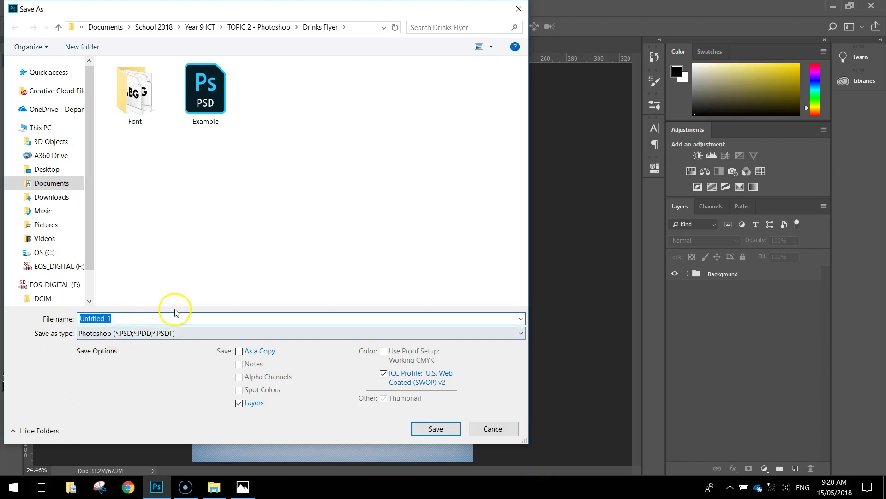
left_click(58, 174)
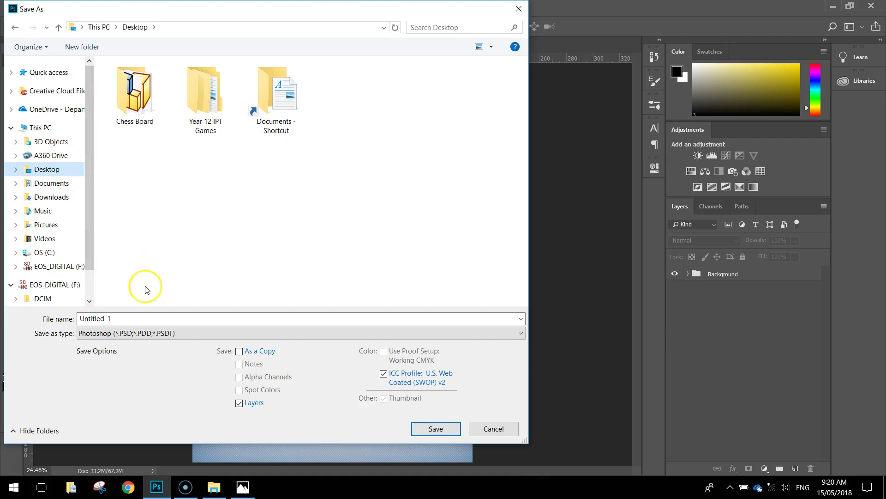
left_click(131, 318)
type("Drinks Flyers")
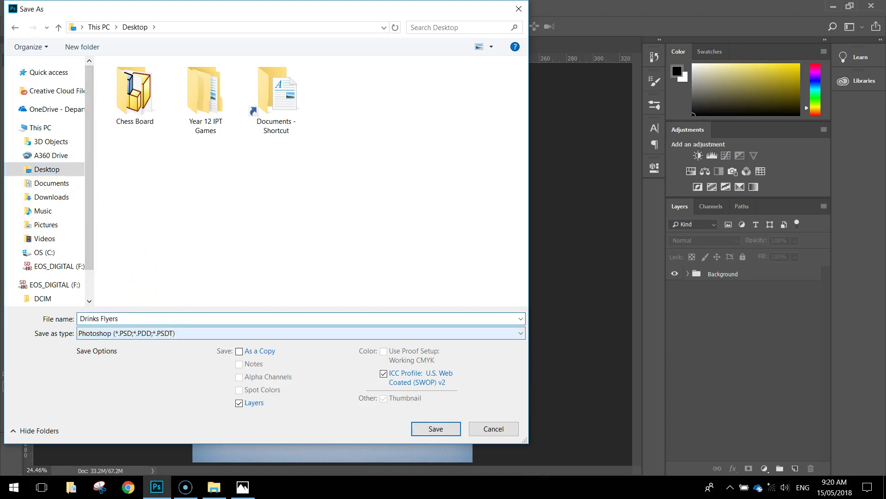
key("Return")
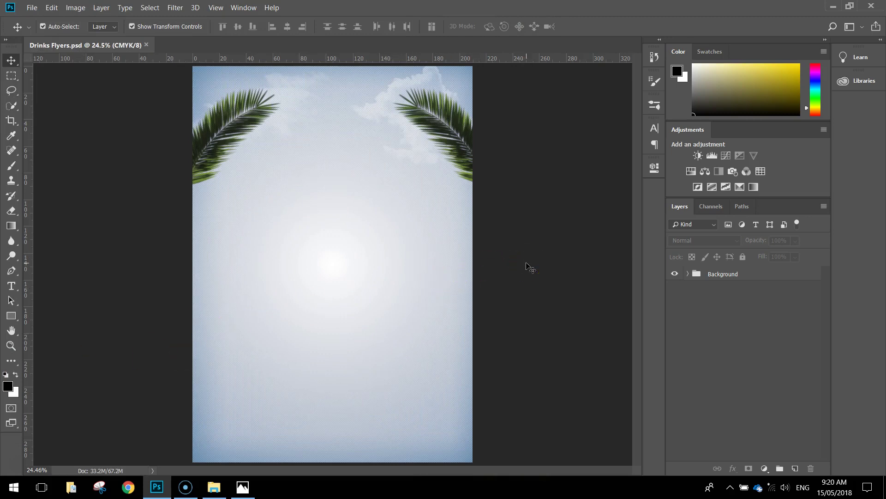
left_click(502, 272)
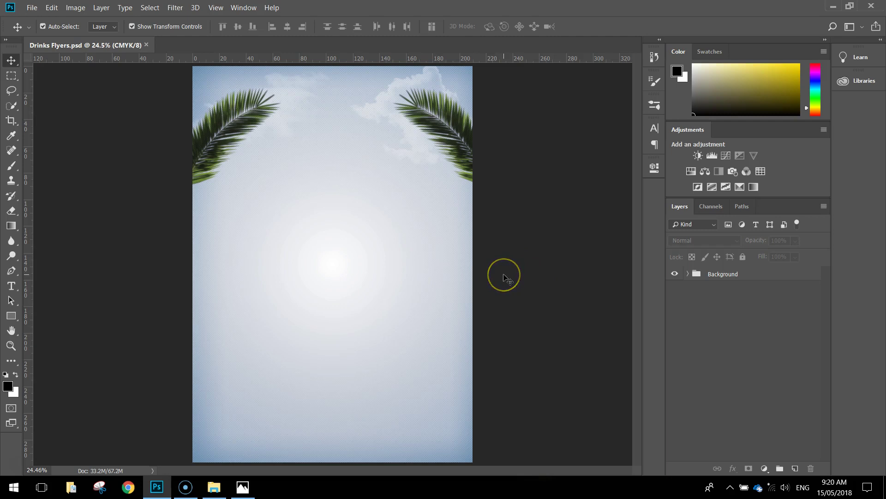